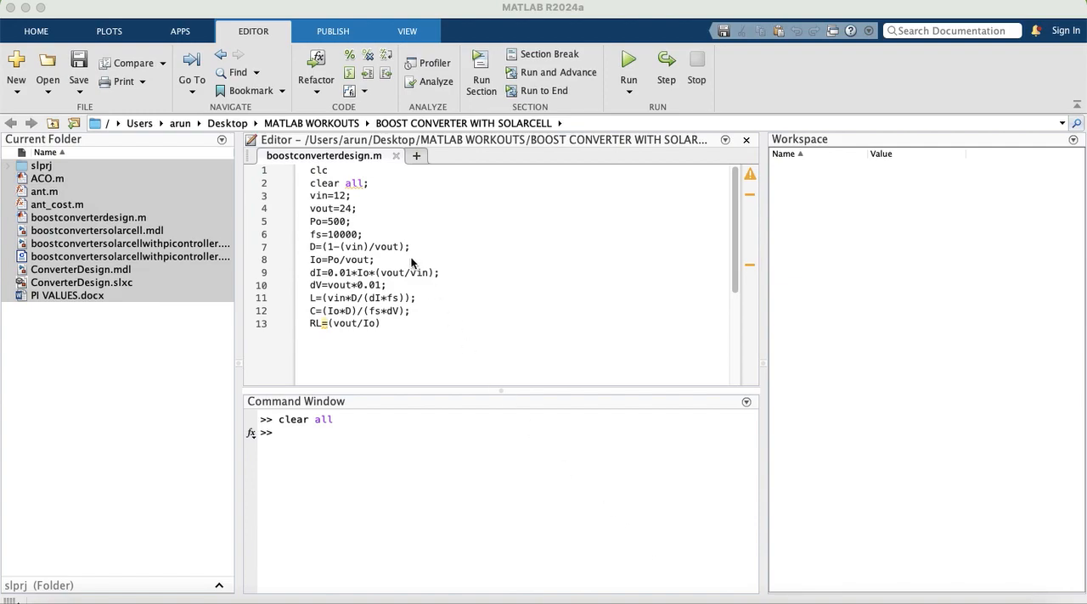
Step: Run the boostconverterdesign.m script and review the calculated C, D, Io, fs, RL and L variables in the workspace
click(343, 209)
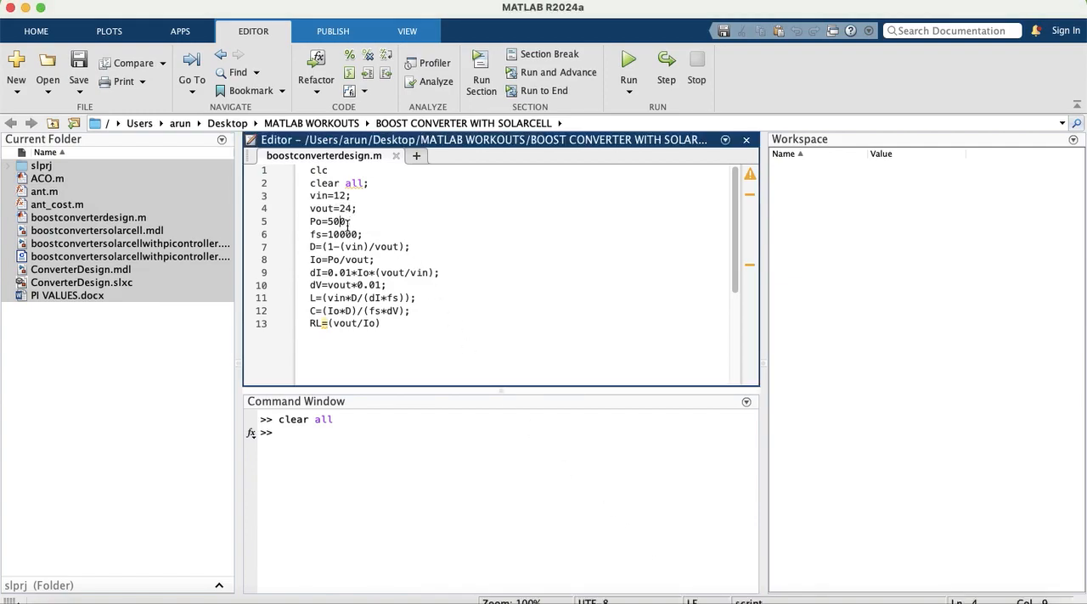
click(625, 61)
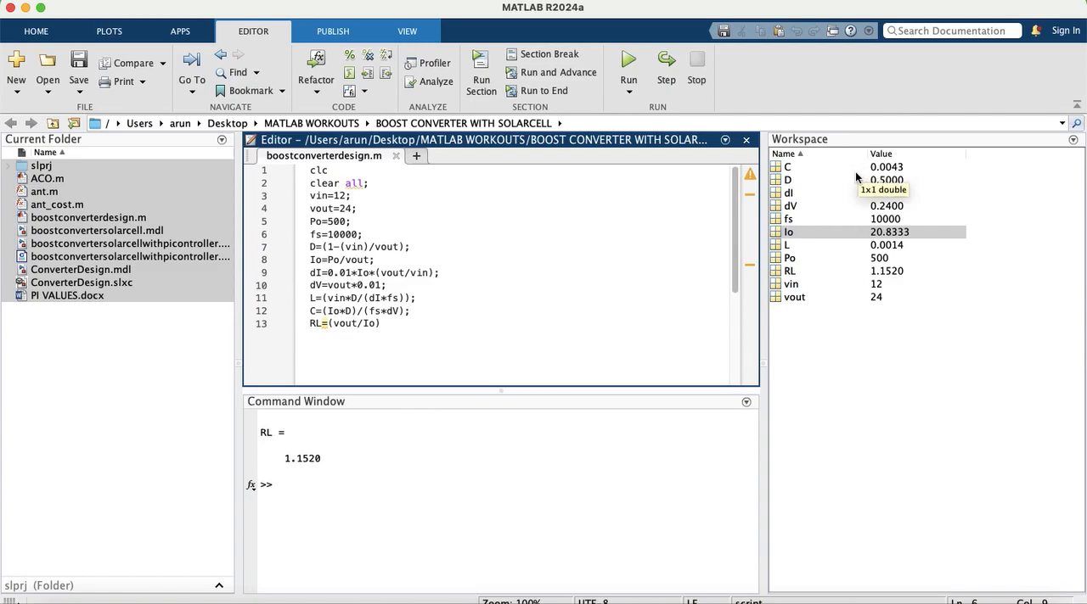
click(854, 170)
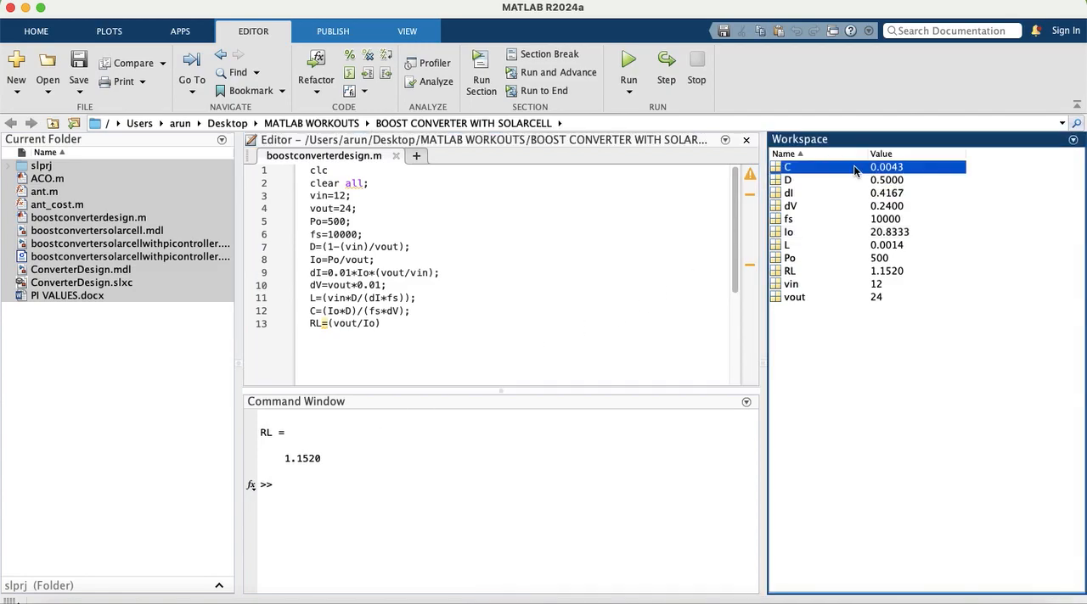
click(901, 184)
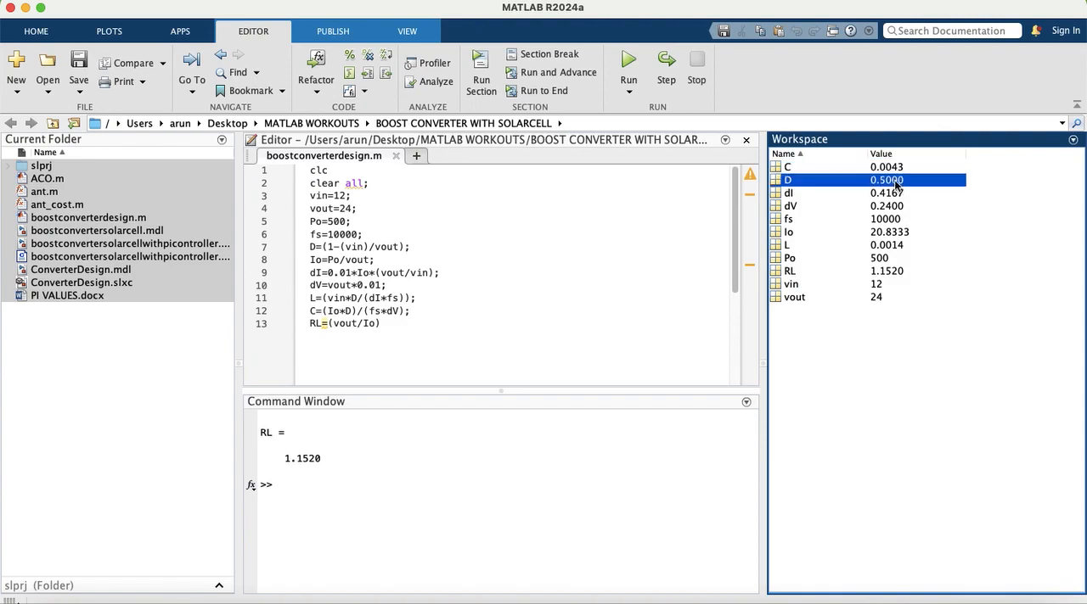
click(819, 233)
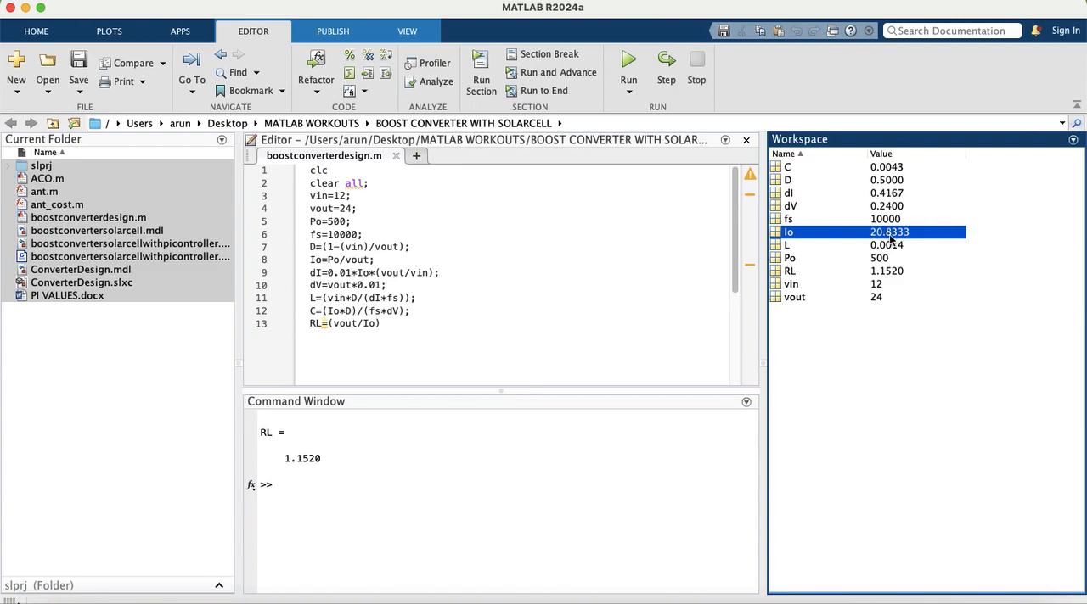
click(849, 220)
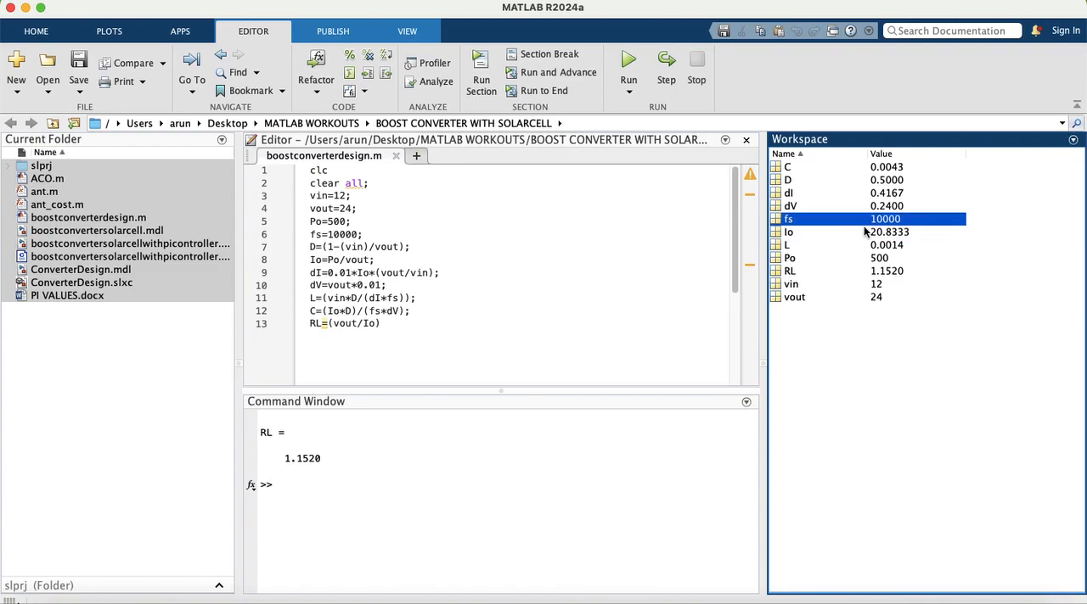
click(839, 271)
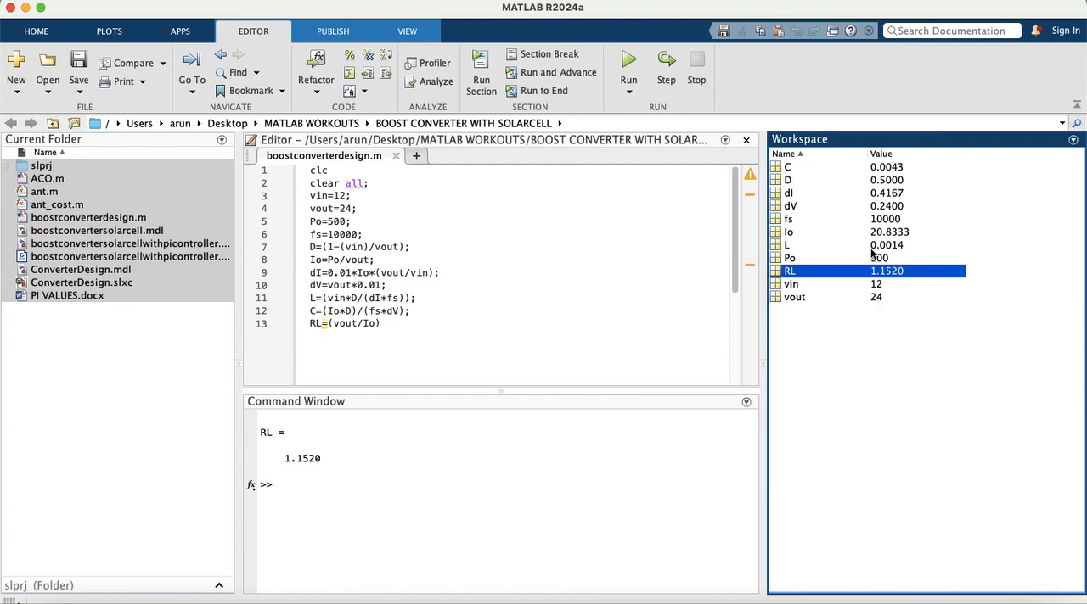
click(871, 246)
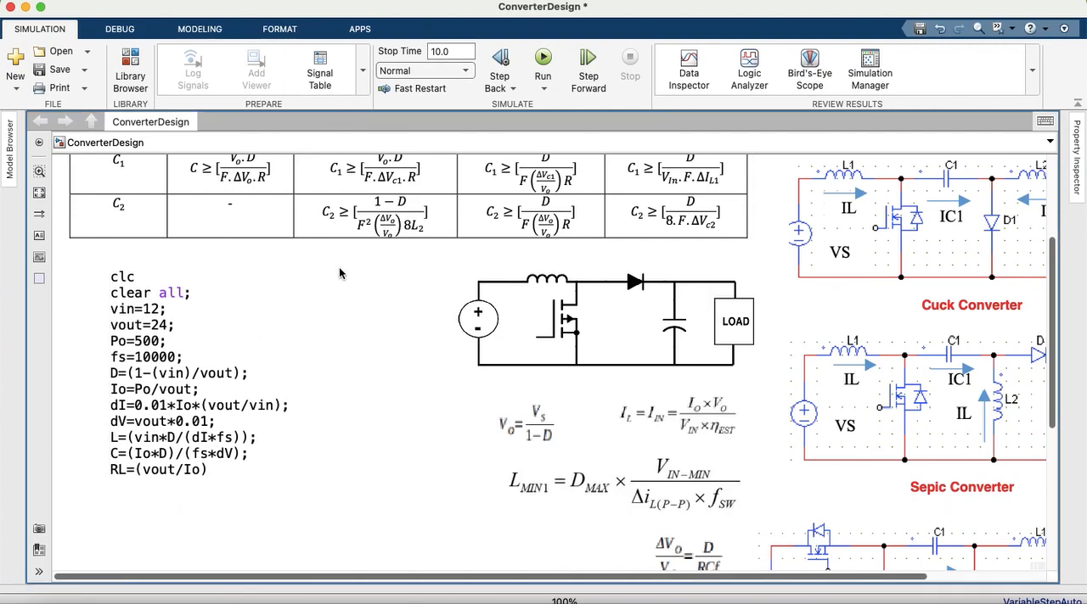
Step: In the ConverterDesign model, delete the design code annotation and move the controlled voltage source and PWM Generator into the freed space
click(181, 348)
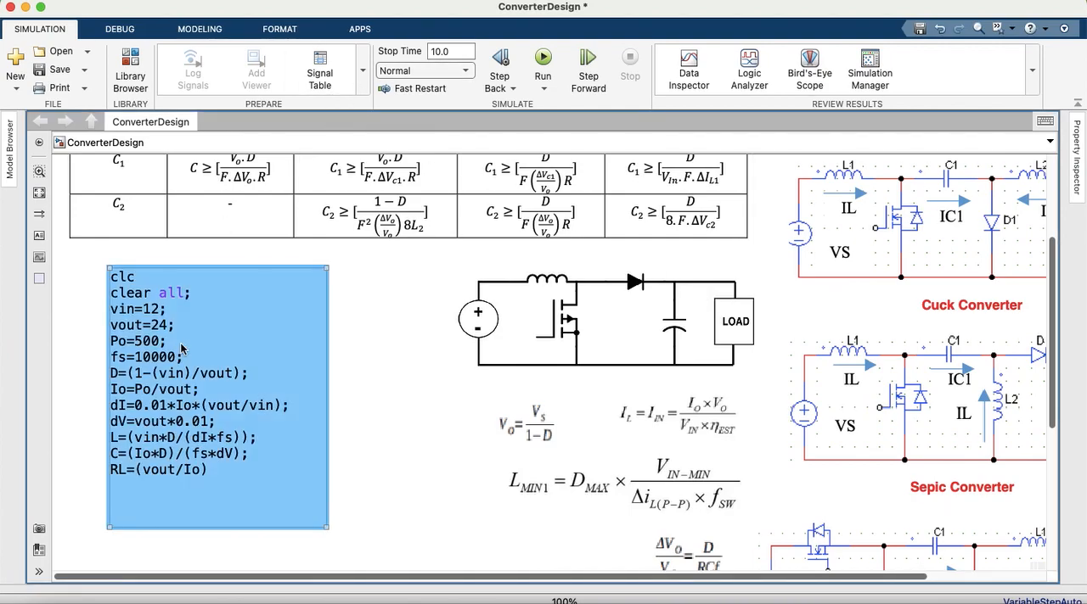
key(Delete)
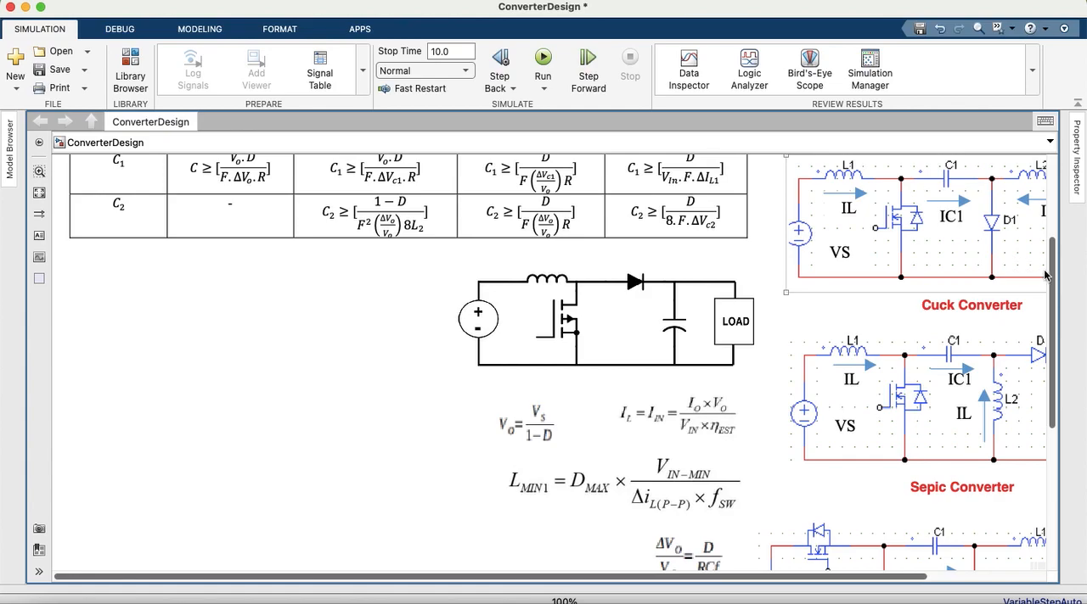
drag(1051, 280, 1051, 390)
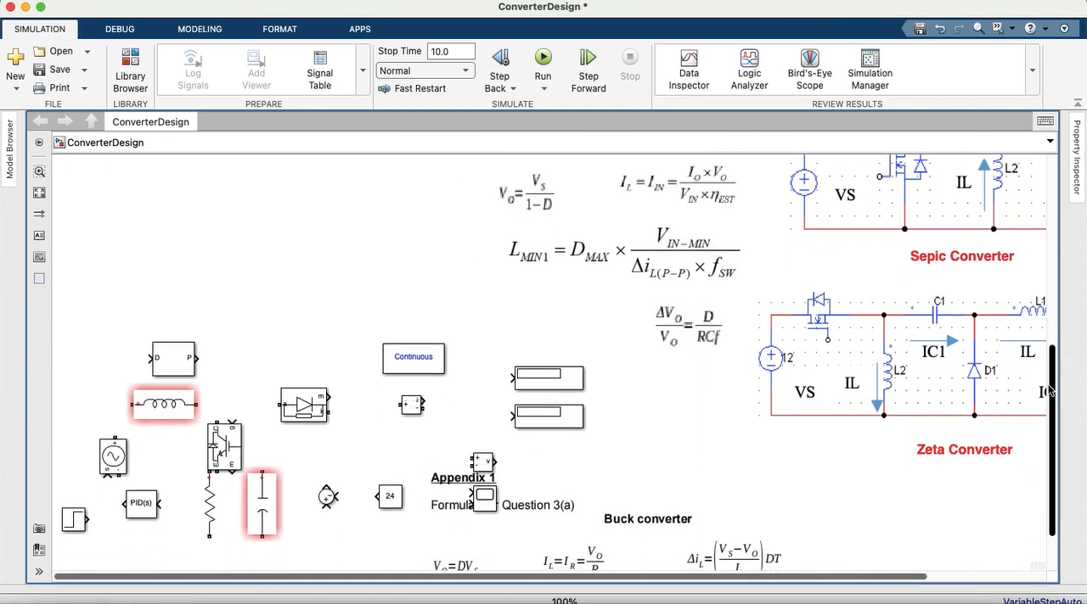
scroll(859, 382, down, 1)
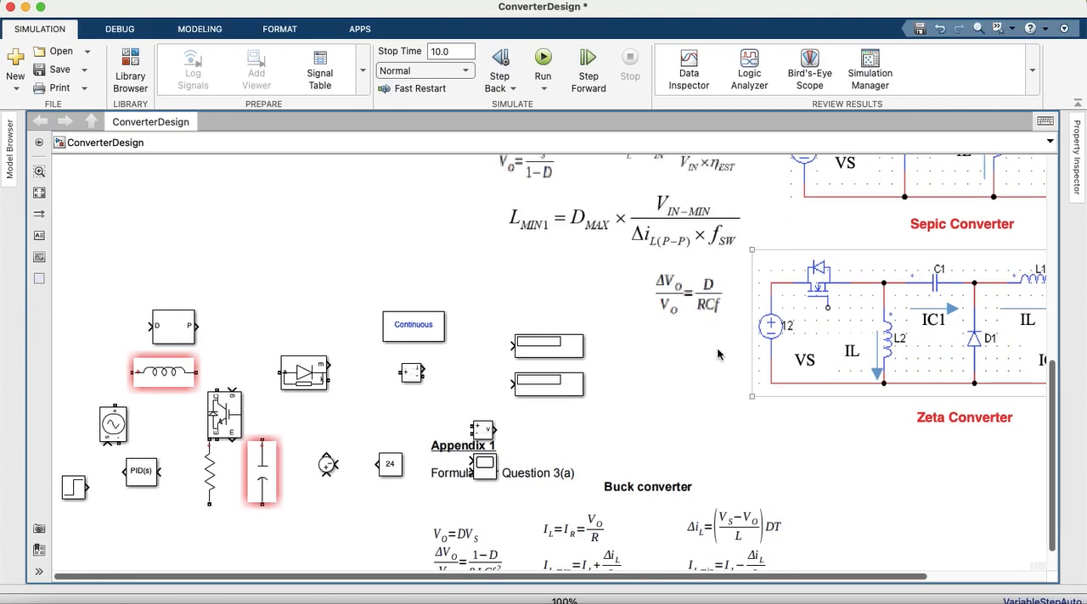
drag(111, 427, 100, 238)
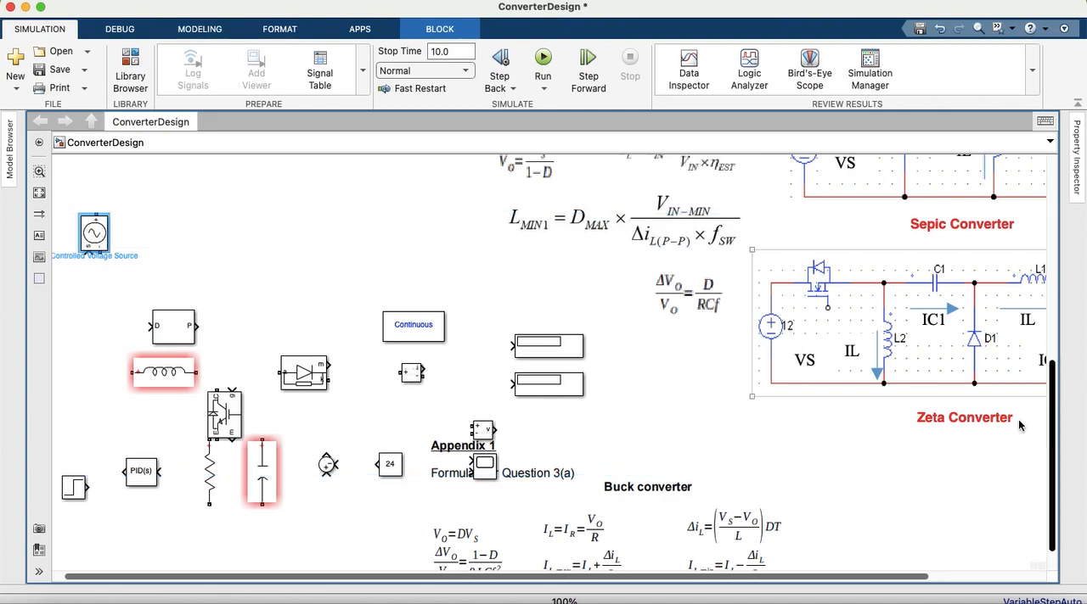
drag(164, 329, 153, 162)
scroll(200, 259, up, 3)
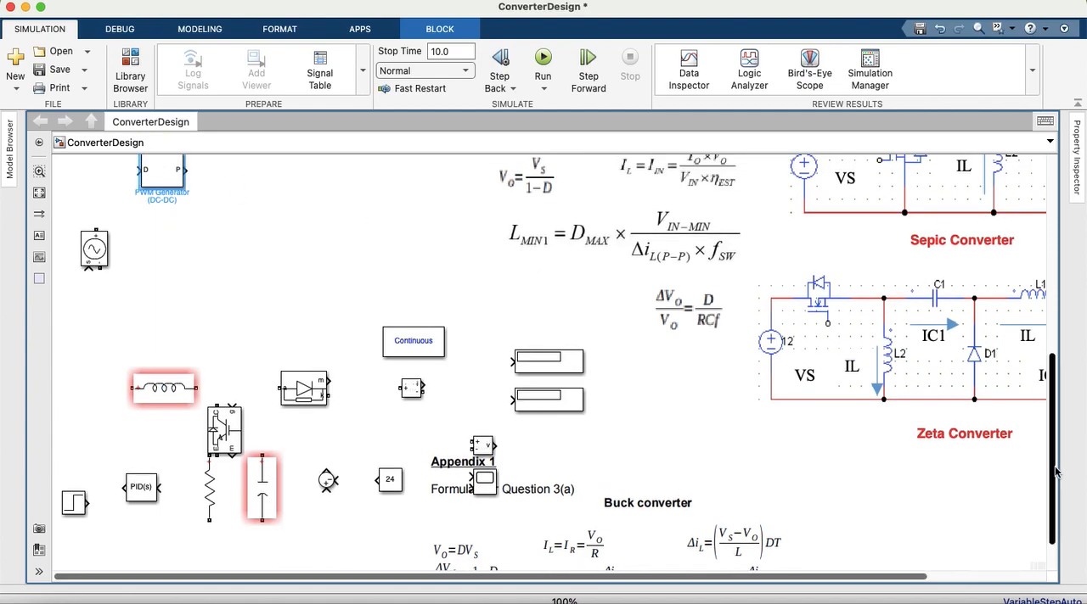
drag(171, 218, 189, 180)
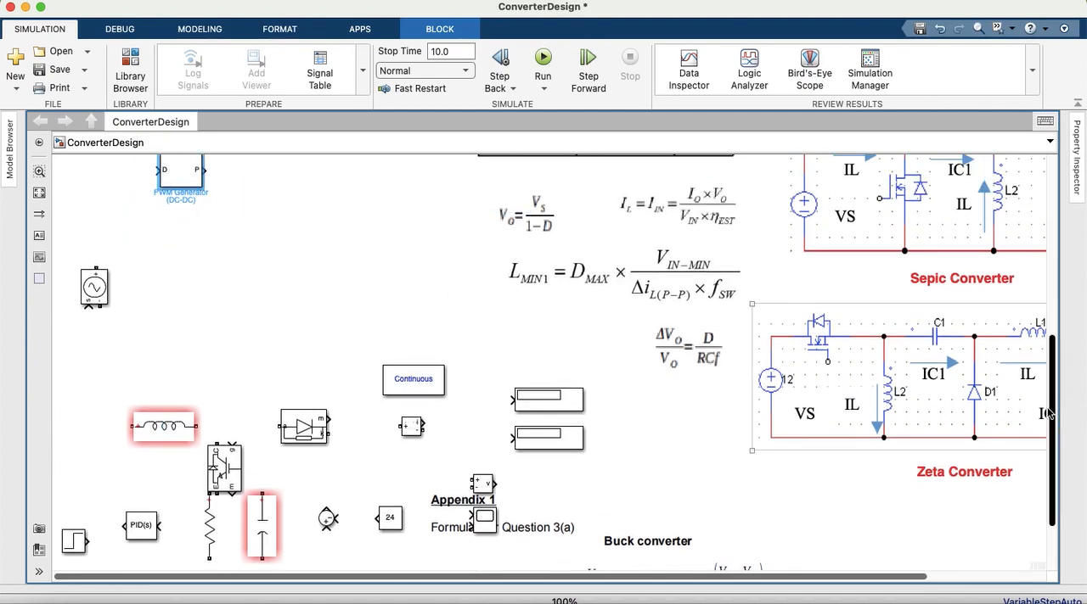
scroll(1056, 425, up, 10)
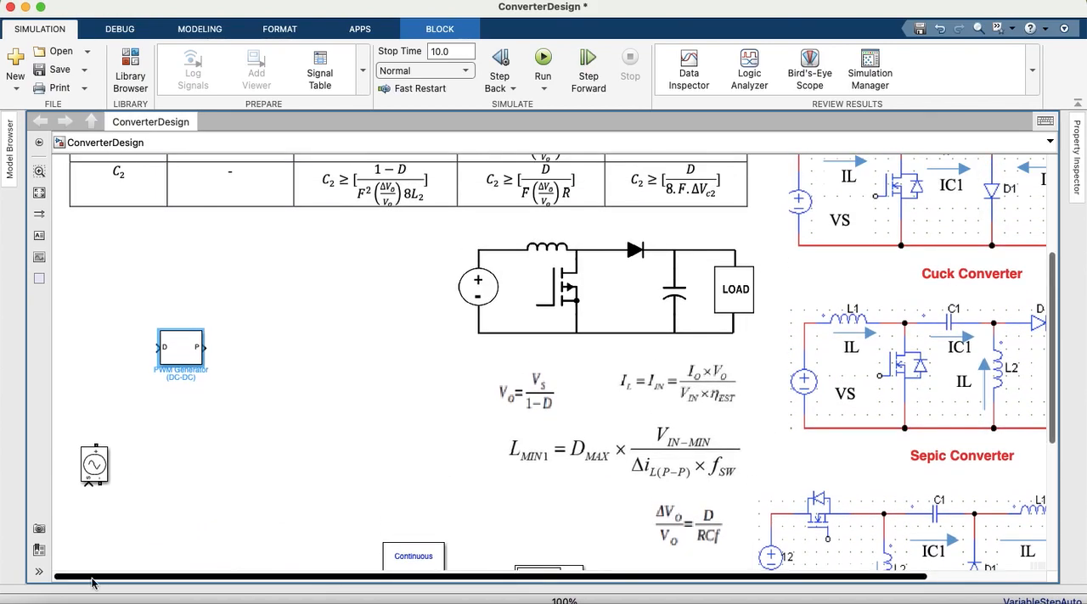
drag(191, 380, 190, 308)
drag(95, 473, 110, 350)
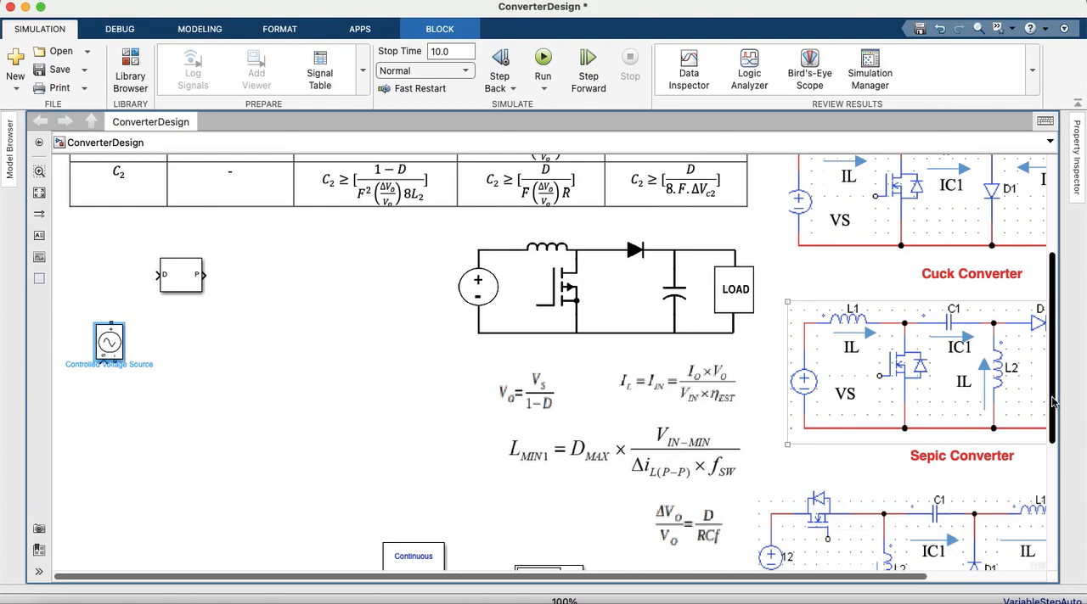
Step: Arrange the inductor, IGBT switch, capacitor and diode beside the controlled voltage source in the boost converter layout
scroll(1057, 450, down, 2)
scroll(1057, 450, down, 5)
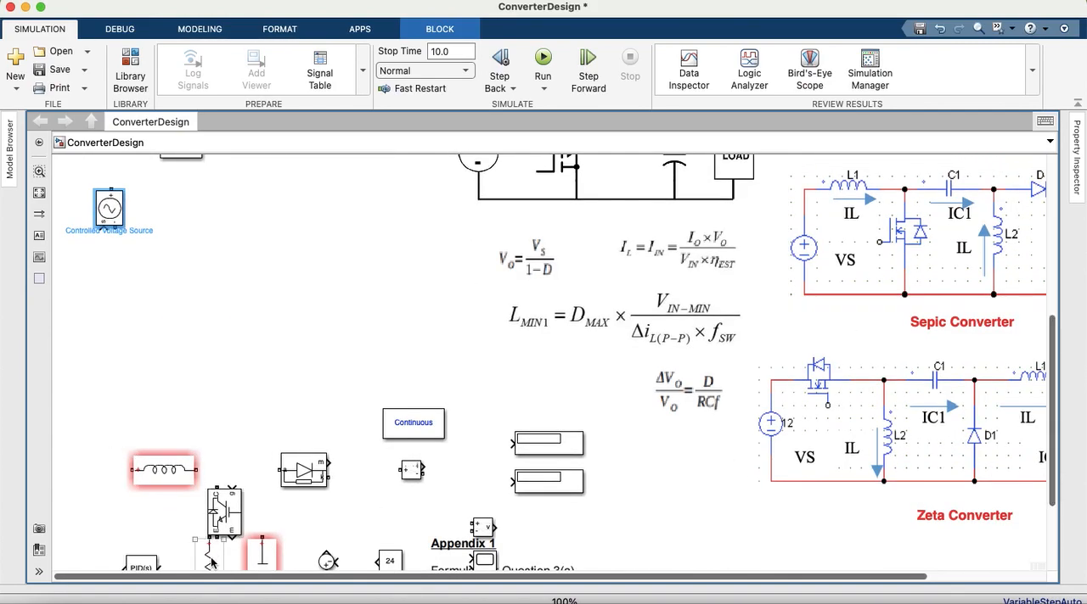
drag(157, 472, 229, 190)
drag(219, 520, 248, 274)
drag(276, 543, 386, 235)
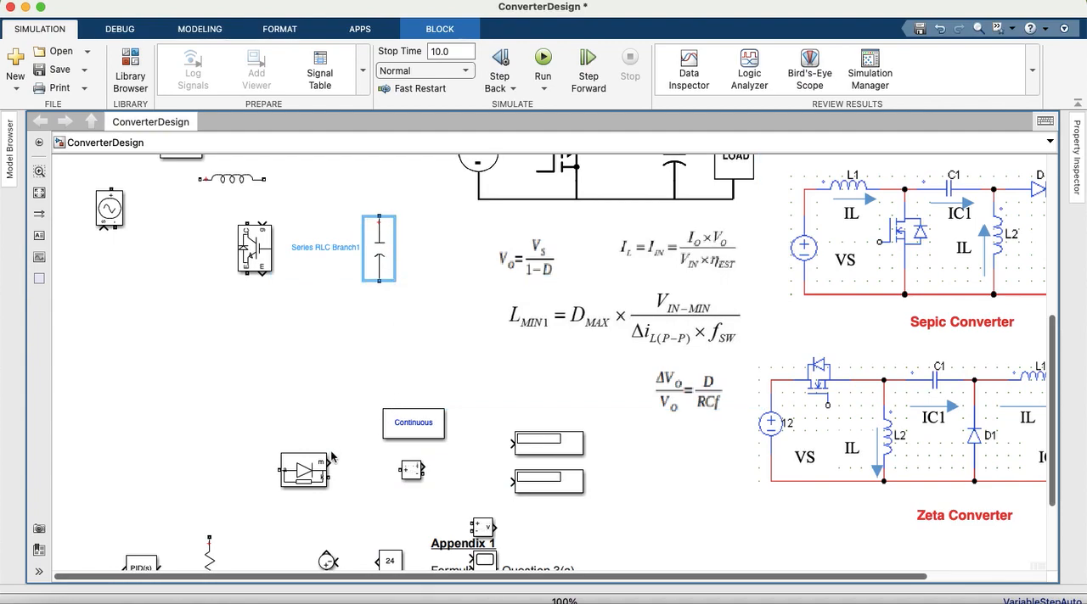
drag(312, 477, 319, 188)
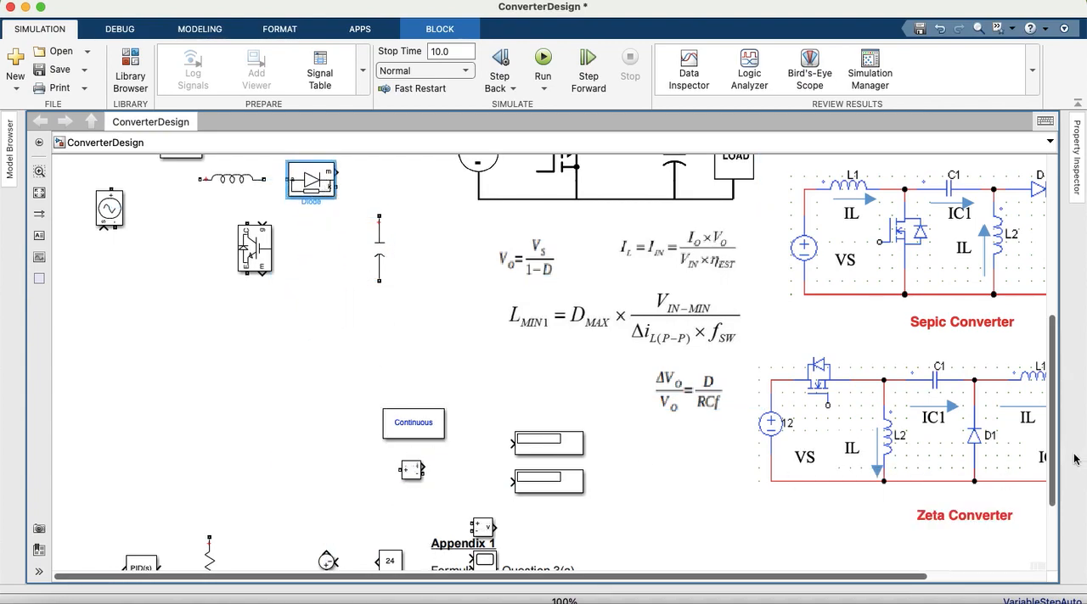
Step: Place the current measurement block after the diode and the load resistor beside the slightly shifted capacitor
scroll(1057, 462, down, 3)
drag(416, 426, 387, 243)
drag(381, 301, 398, 309)
drag(1052, 380, 1053, 434)
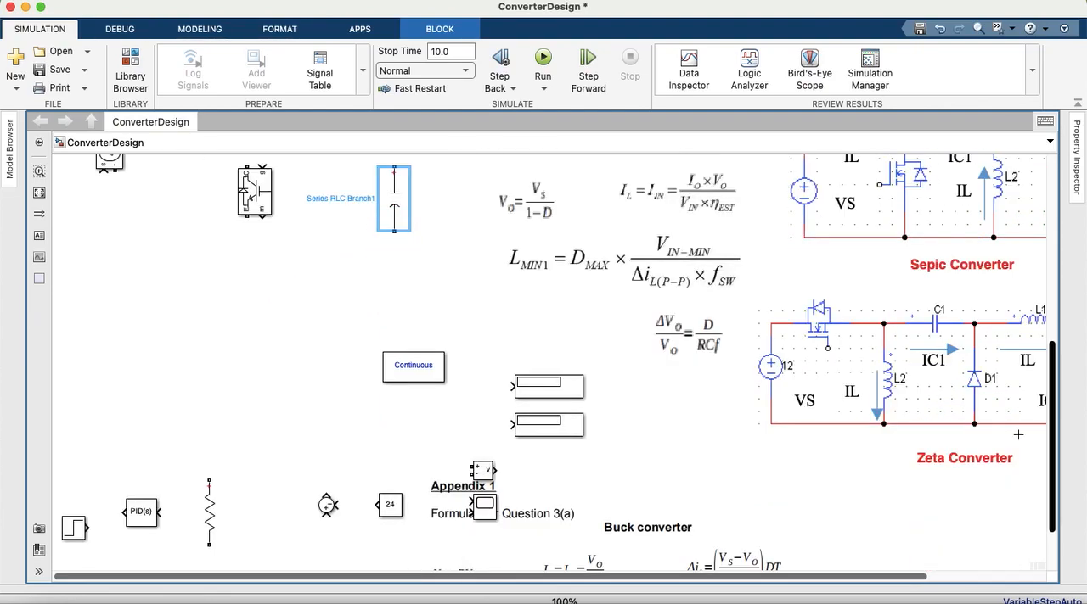
drag(209, 512, 443, 263)
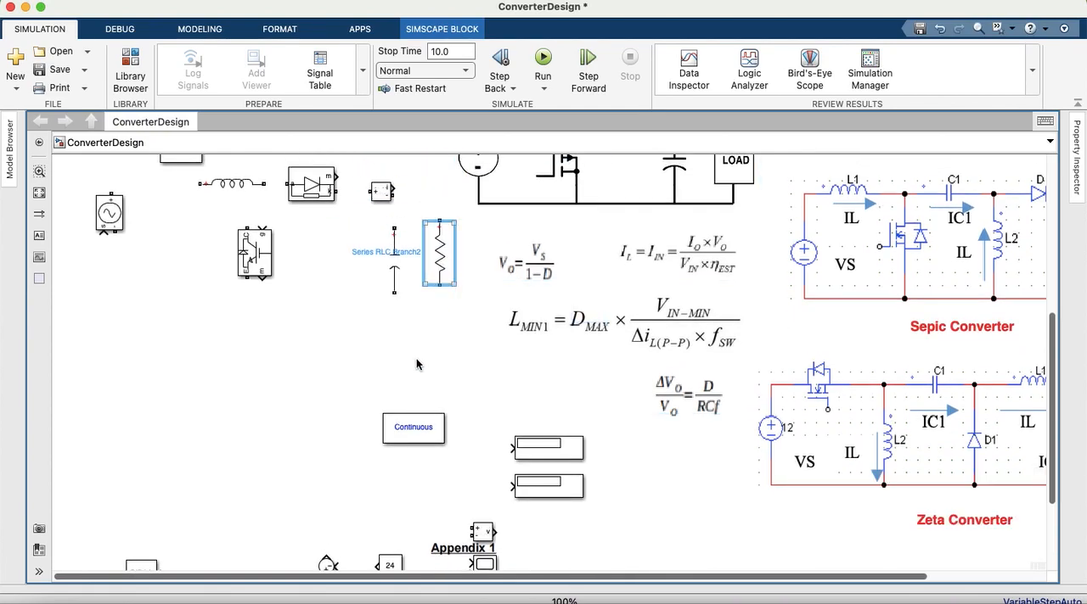
Step: Move the voltage measurement block below the load resistor and wire its two inputs to the resistor's upper and lower ends
scroll(606, 417, down, 3)
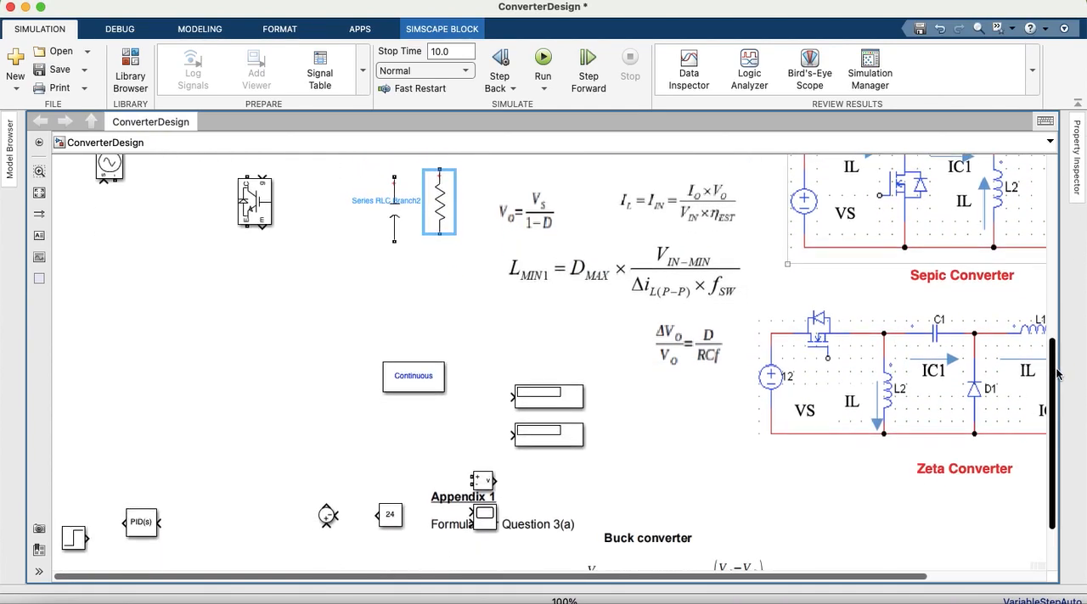
click(508, 474)
drag(482, 472, 481, 263)
scroll(481, 263, up, 3)
drag(471, 329, 438, 225)
drag(471, 335, 438, 292)
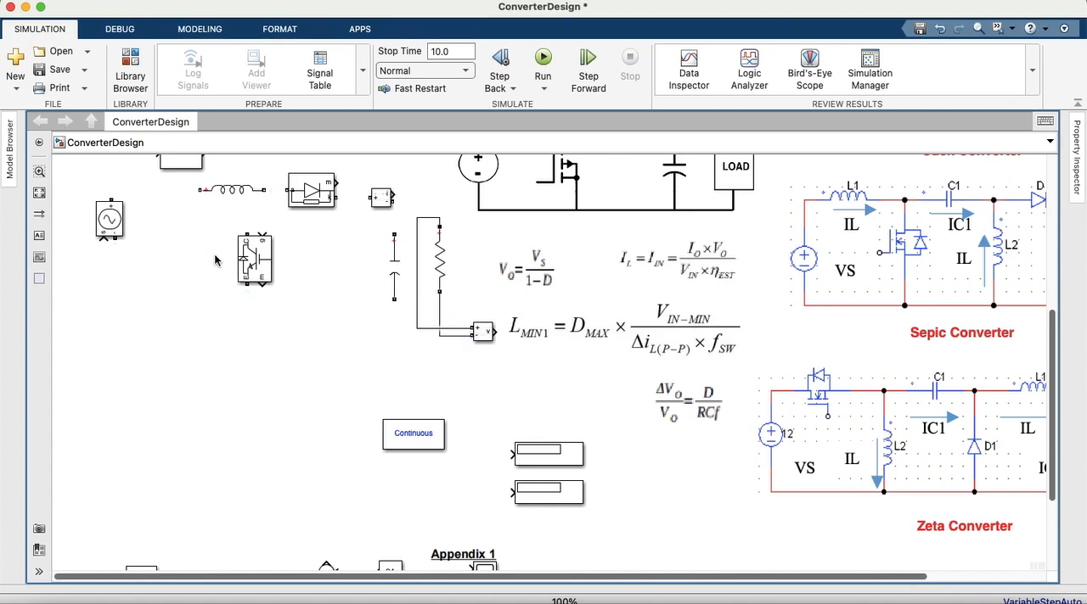
Step: Wire the voltage source's positive terminal to the inductor, and the inductor's output to the IGBT collector and diode anode
drag(109, 196, 247, 231)
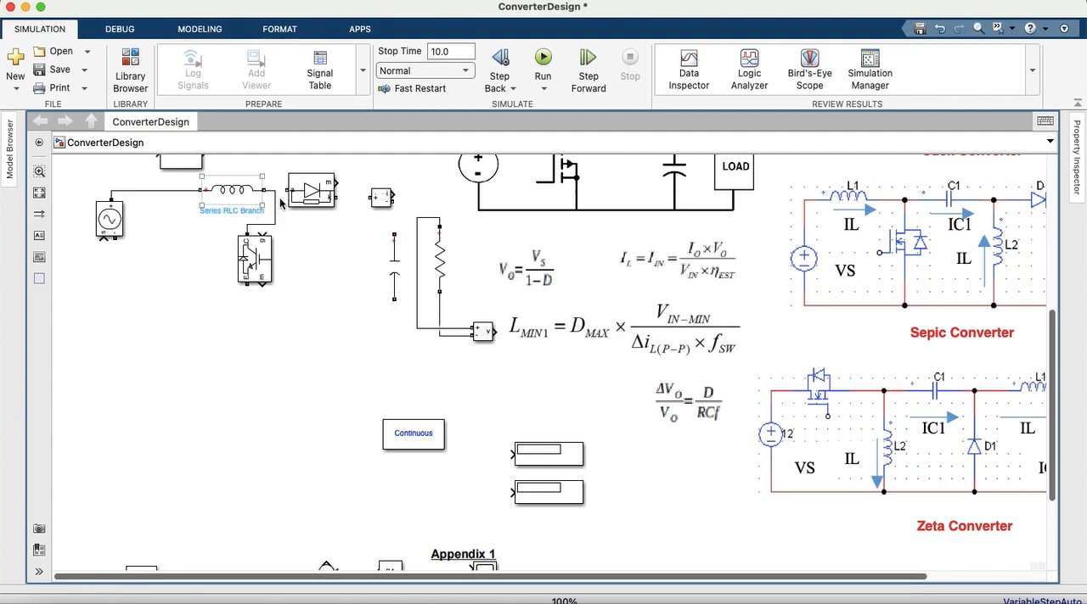
drag(287, 191, 265, 191)
drag(1053, 323, 1053, 287)
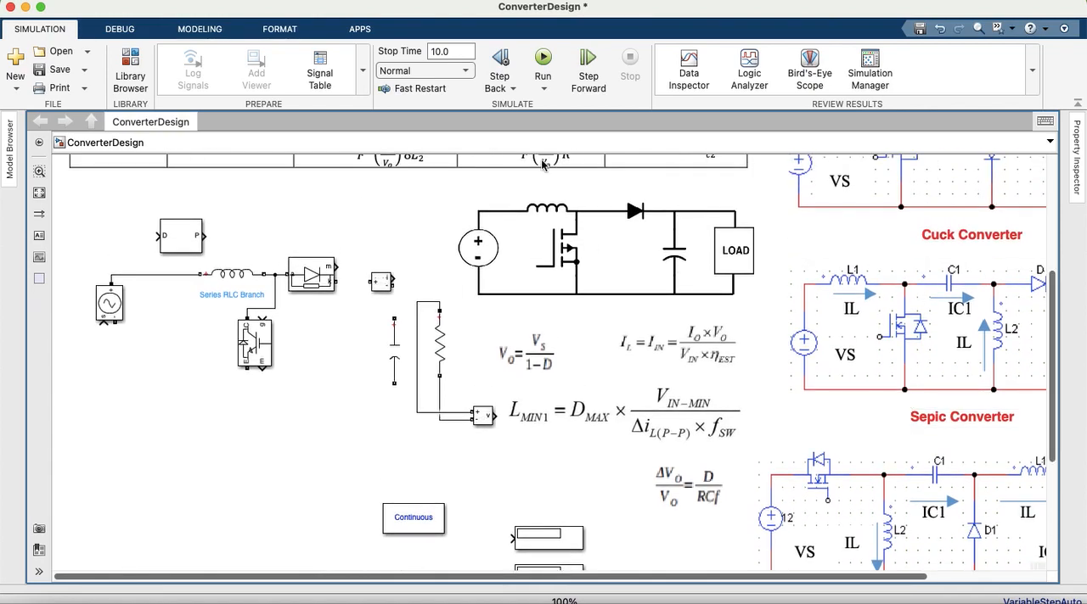
Step: Wire the diode cathode towards the current measurement and replace that block with a copy placed nearer the load resistor
drag(338, 281, 397, 303)
click(373, 284)
click(388, 283)
drag(411, 282, 391, 281)
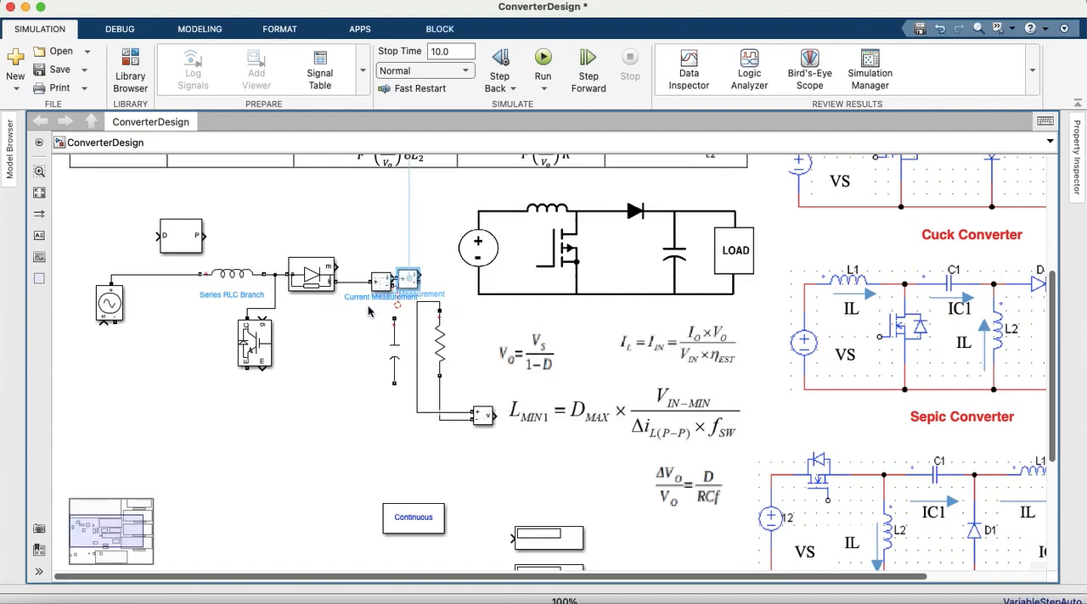
click(381, 281)
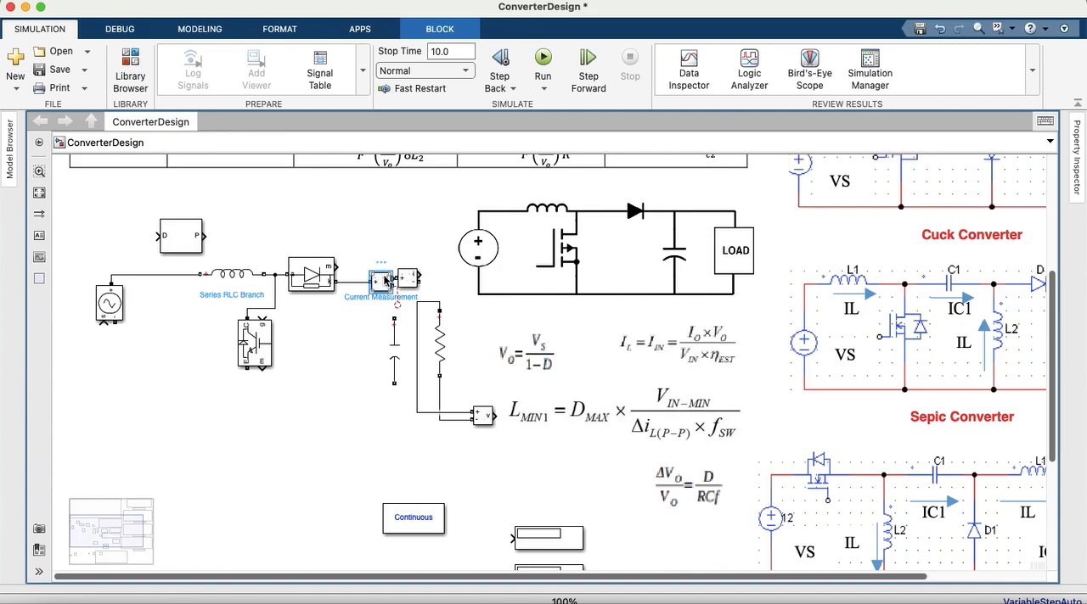
key(Delete)
Step: Connect the current measurement output to the resistor and wire the capacitor between the diode output line and the resistor's lower end
drag(392, 316, 365, 283)
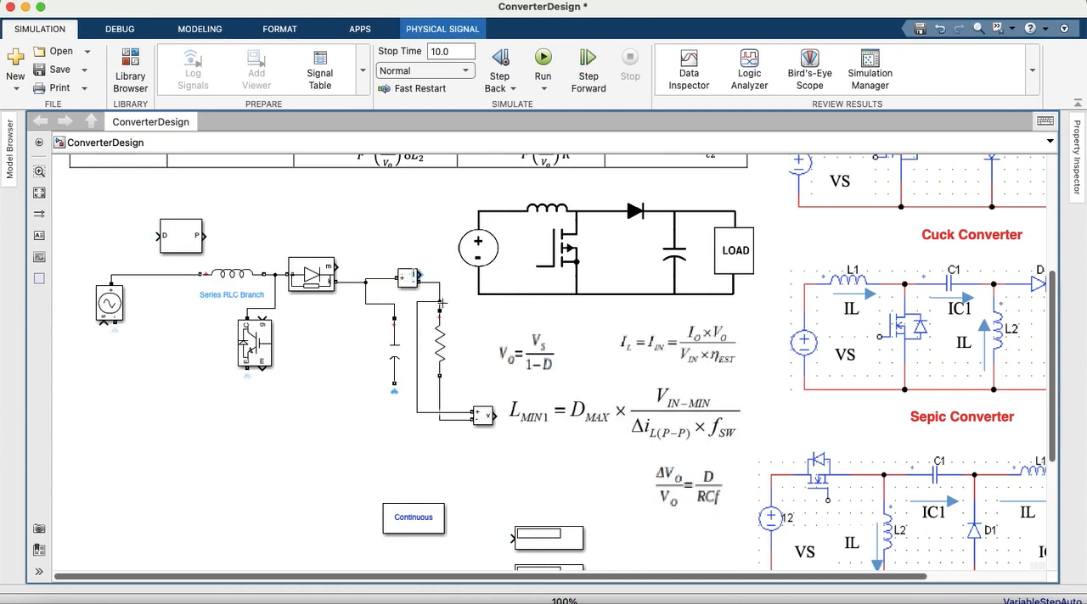
click(396, 374)
drag(393, 383, 439, 399)
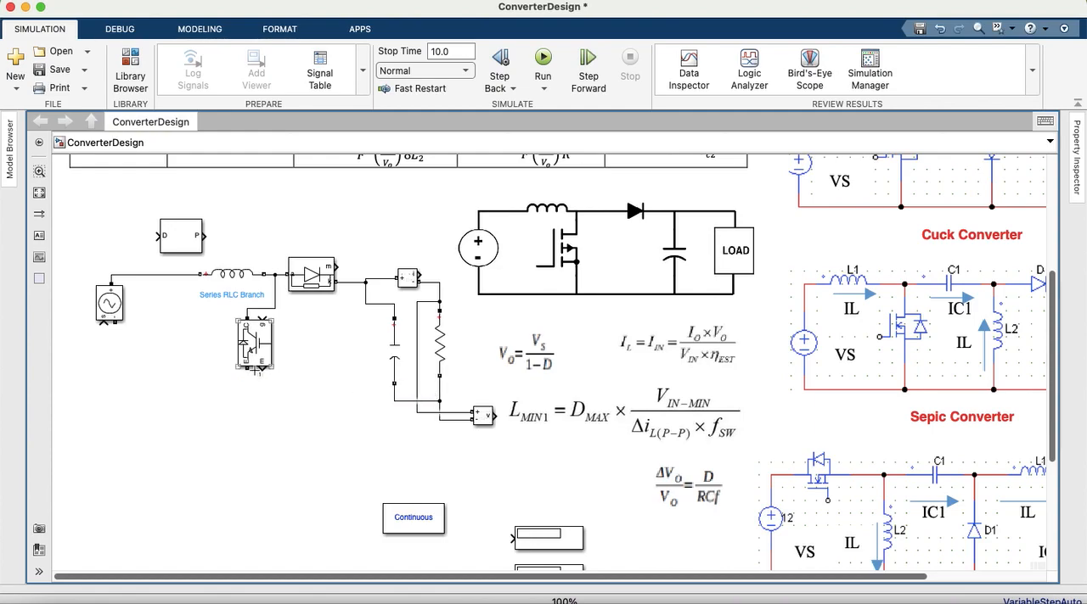
Step: Join the IGBT emitter and voltage source negative terminal to the common return line, and wire the PWM Generator output to the IGBT gate
mouse_move(252, 370)
mouse_down()
mouse_move(293, 399)
mouse_move(394, 401)
mouse_up()
mouse_move(114, 326)
mouse_down()
mouse_move(196, 396)
mouse_move(246, 400)
mouse_up()
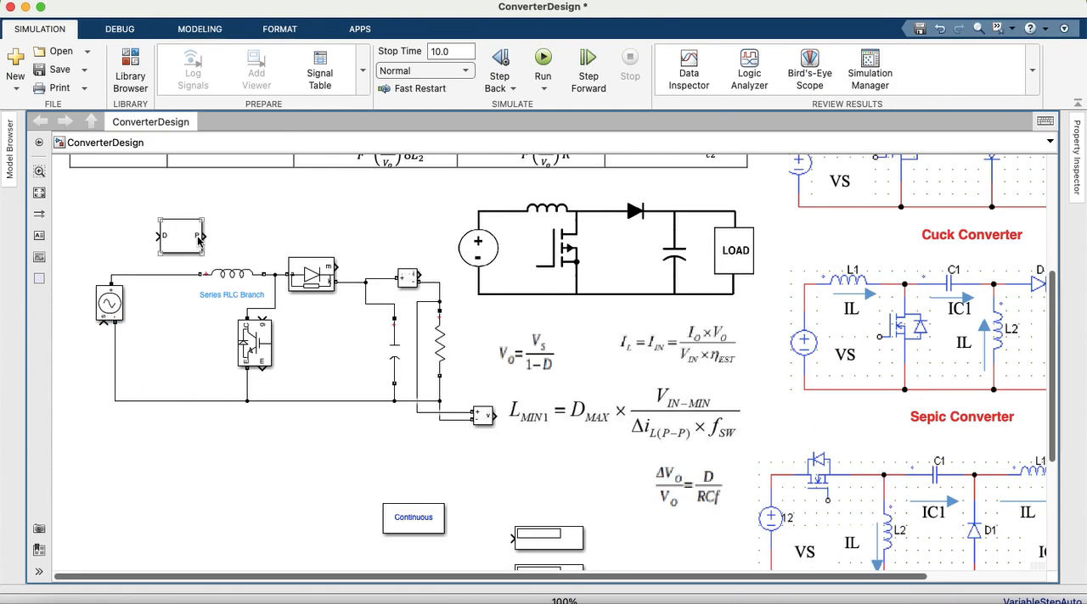
mouse_move(206, 238)
mouse_down()
mouse_move(266, 266)
mouse_move(262, 314)
mouse_up()
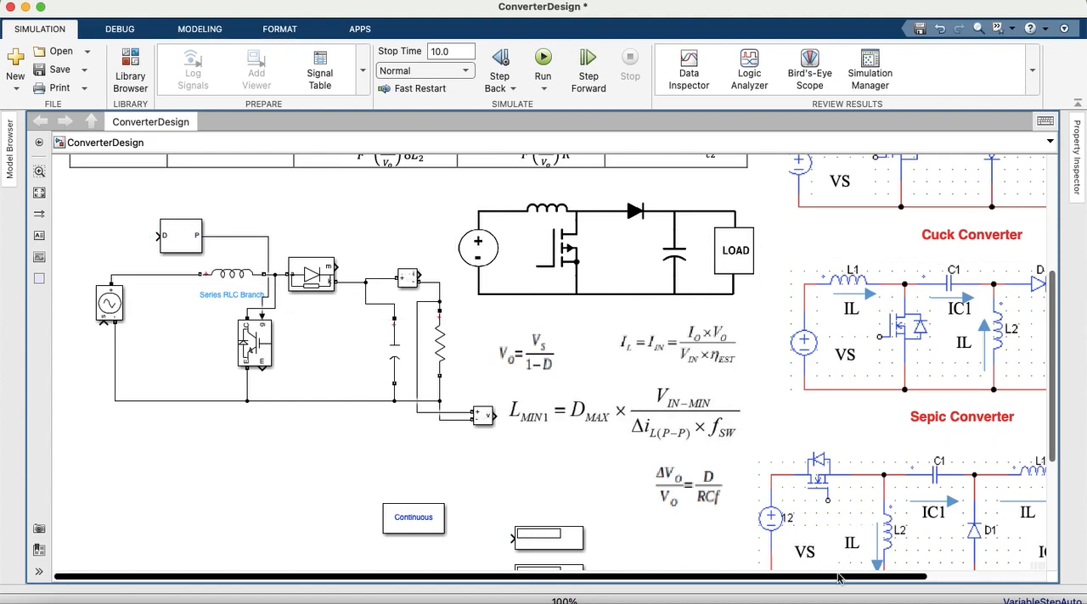
Step: Move the Constant block next to the PWM Generator's D input and rotate it so its output faces the generator
drag(1057, 389, 1057, 467)
click(389, 499)
drag(389, 499, 291, 291)
drag(1052, 412, 1055, 333)
drag(301, 467, 102, 264)
key(ctrl+r)
key(ctrl+r)
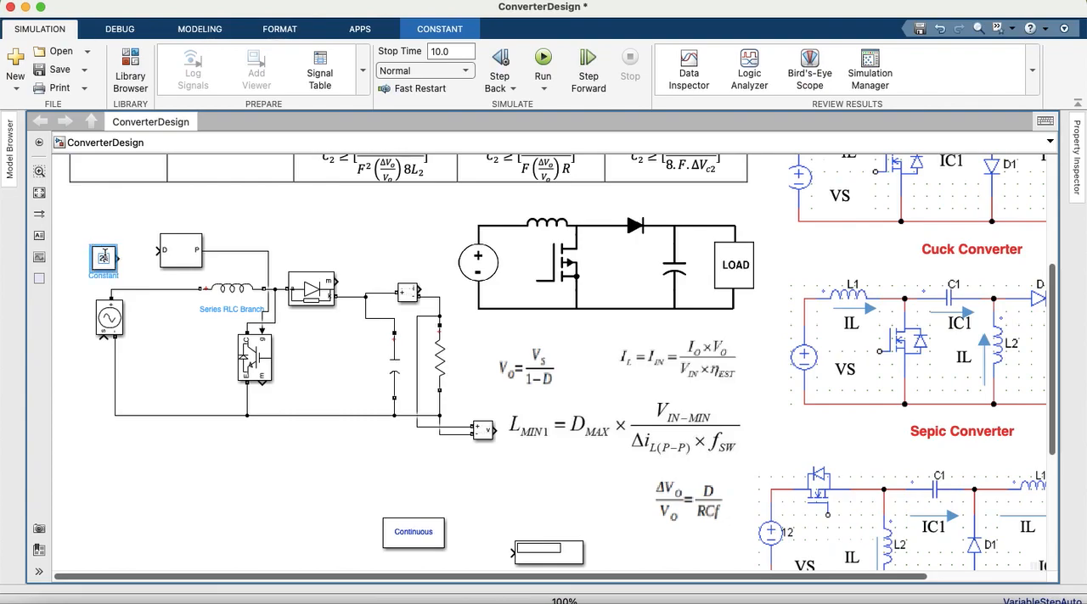
Step: Set the Constant block's value to 0.5 and connect its output to the PWM Generator's D input
click(105, 255)
text(0.5)
click(304, 231)
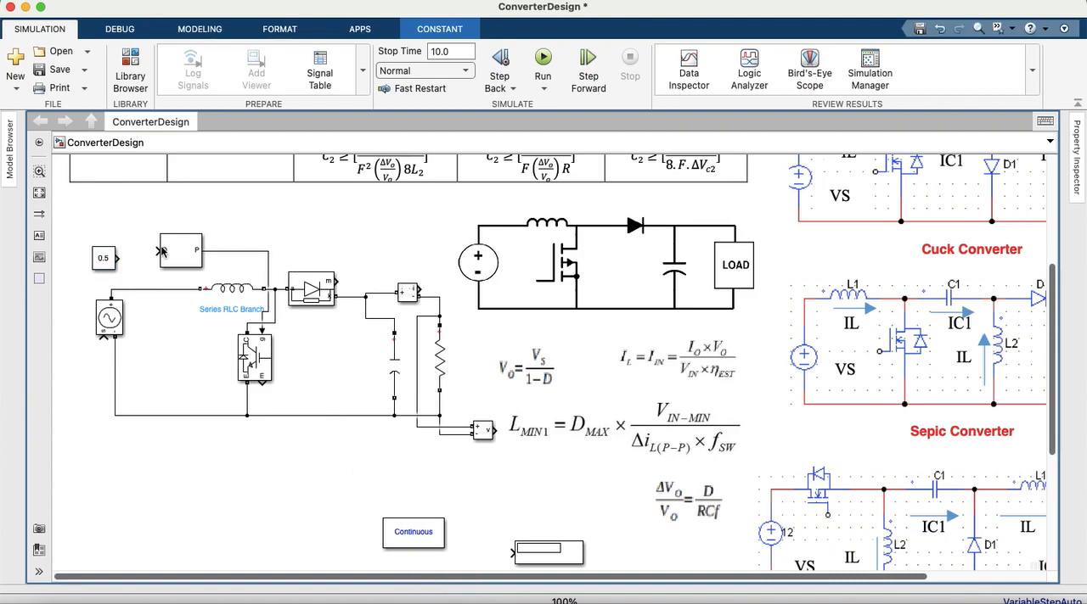
drag(100, 258, 119, 247)
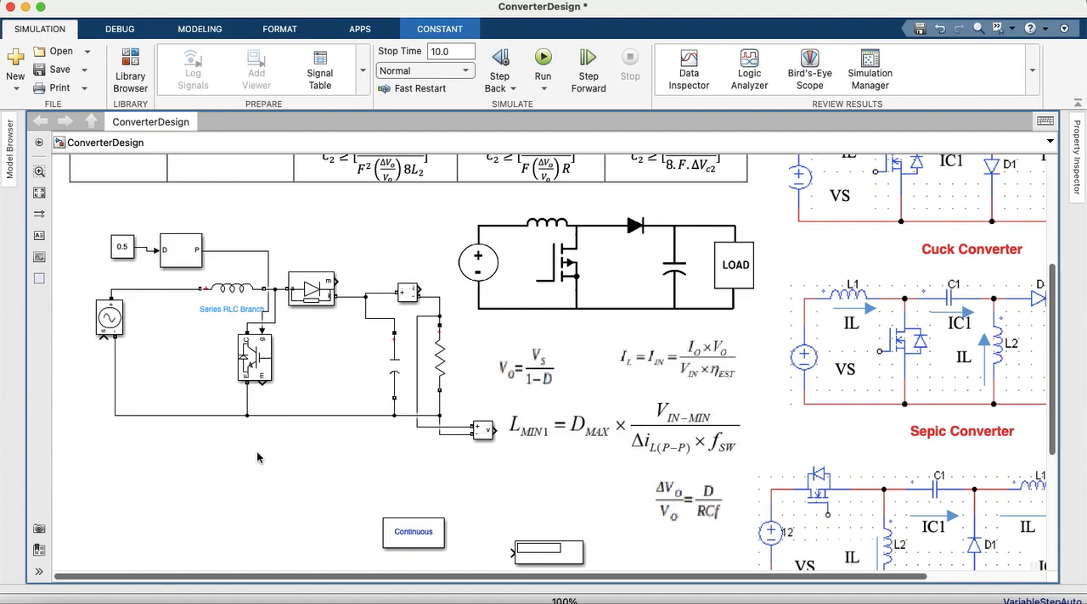
Step: Place the Step block beside the controlled voltage source, wired to its signal input, and check the Step block's parameters
scroll(367, 511, down, 5)
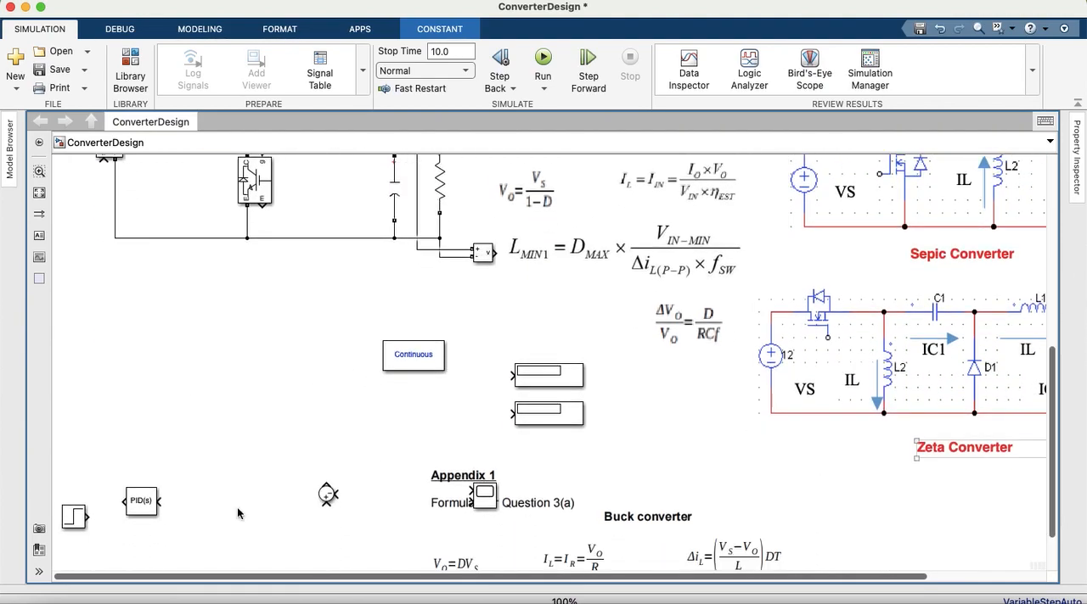
mouse_move(74, 520)
mouse_down()
mouse_move(74, 219)
mouse_move(90, 216)
mouse_move(104, 161)
mouse_up()
scroll(103, 163, up, 1)
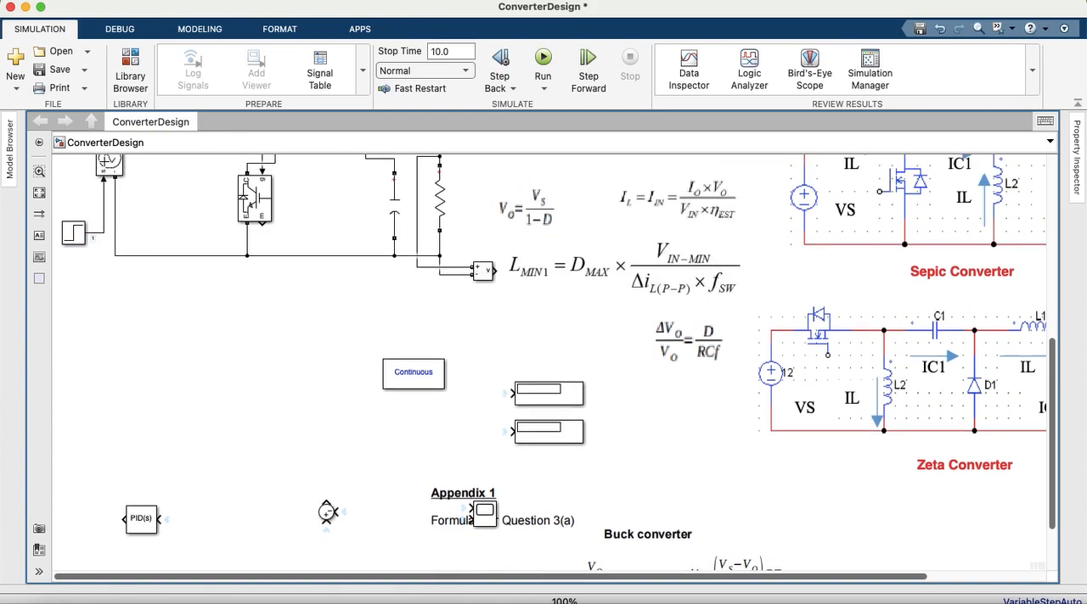
scroll(100, 209, up, 2)
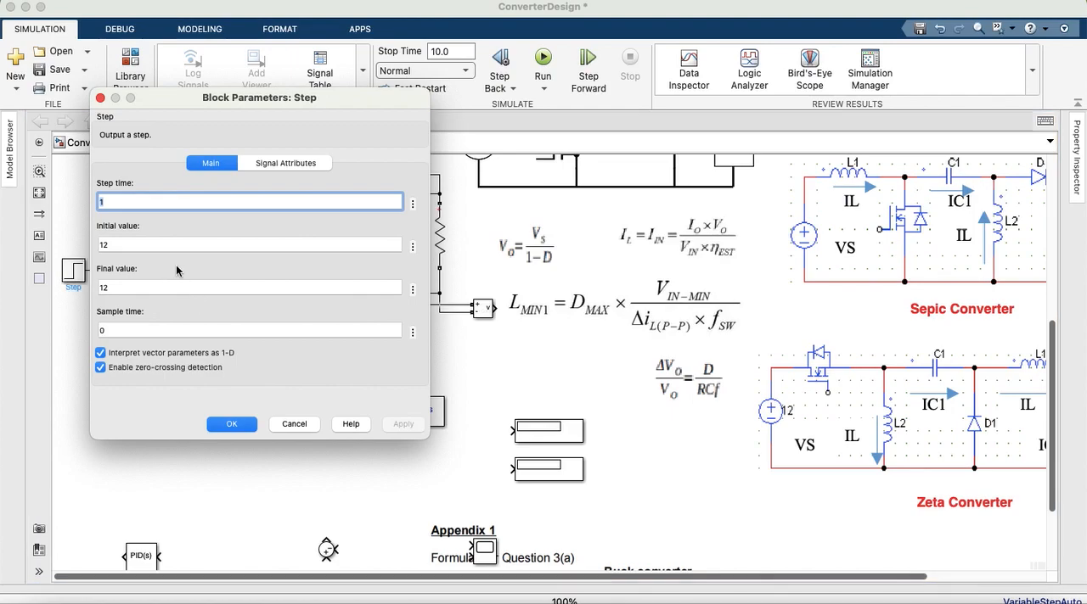
click(230, 423)
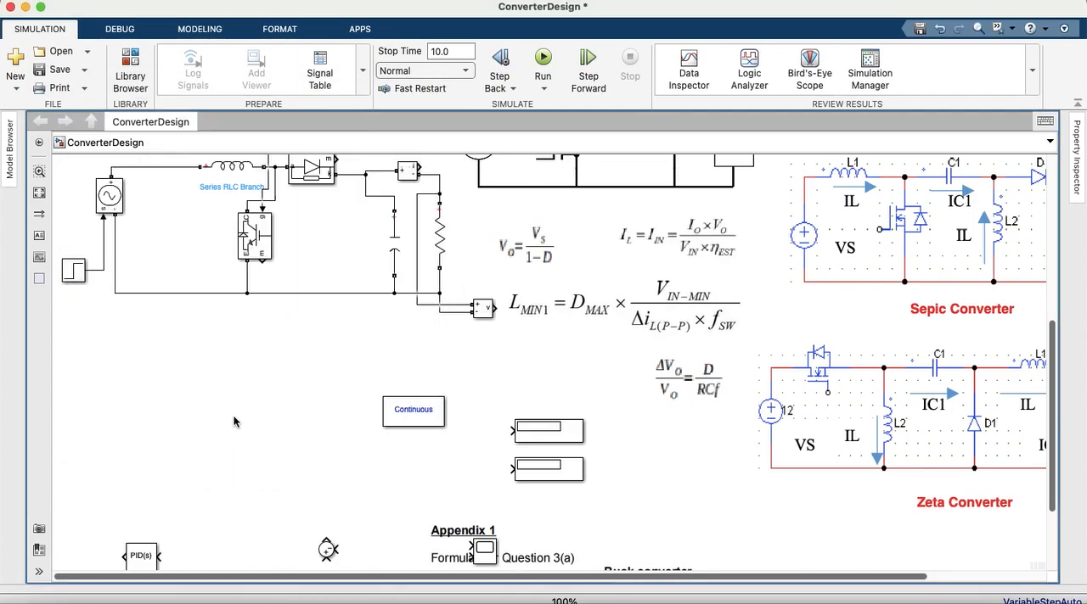
scroll(1057, 335, up, 4)
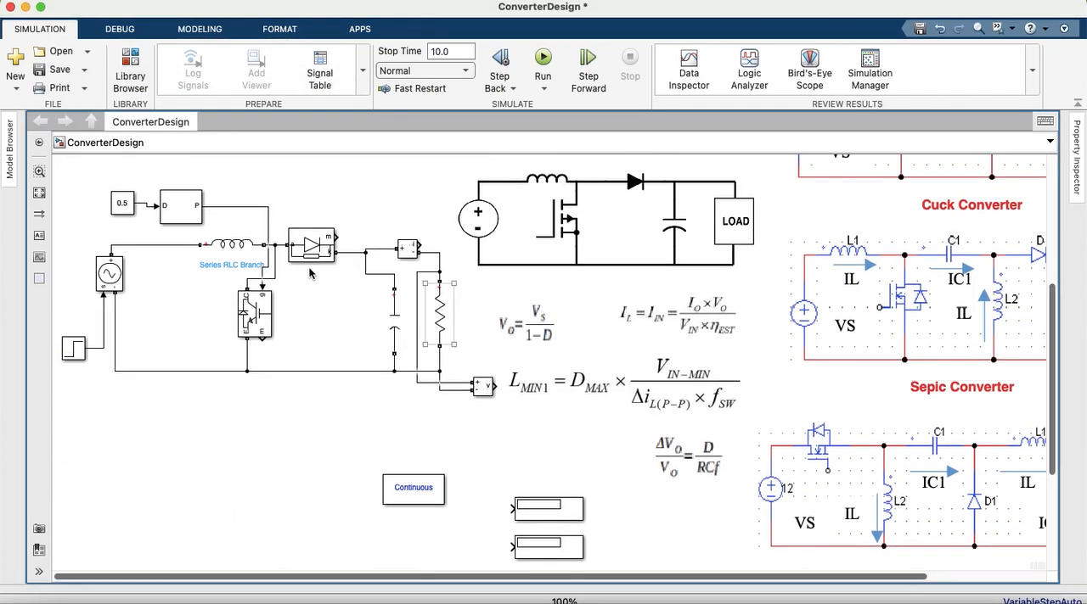
Step: Check the inductor's inductance setting against variable L in the MATLAB workspace, and check the capacitor's capacitance setting
click(528, 323)
double_click(240, 257)
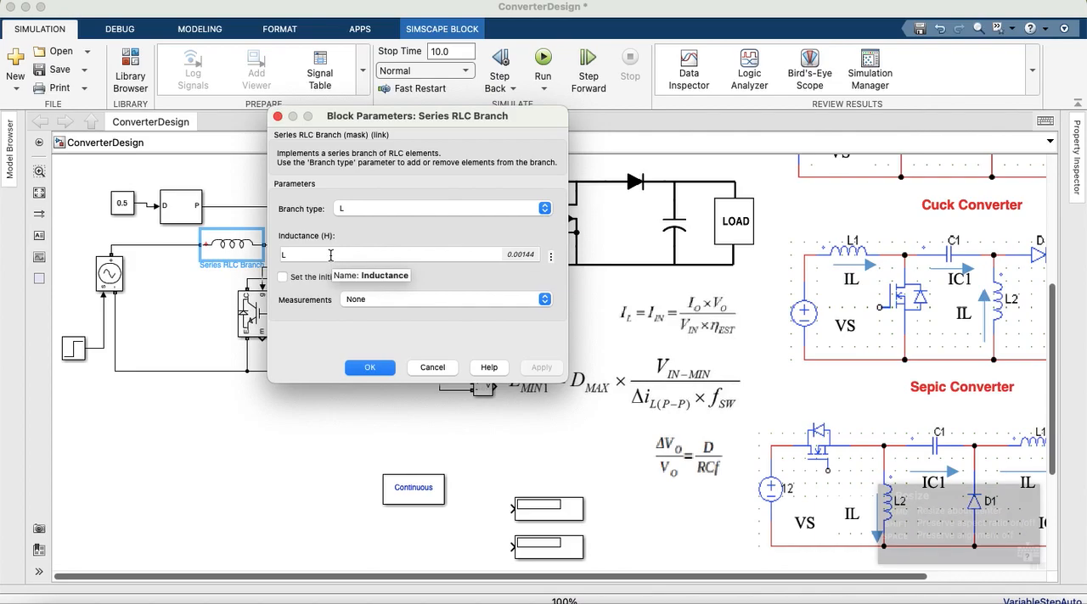
click(331, 256)
key(ctrl+Up)
click(397, 257)
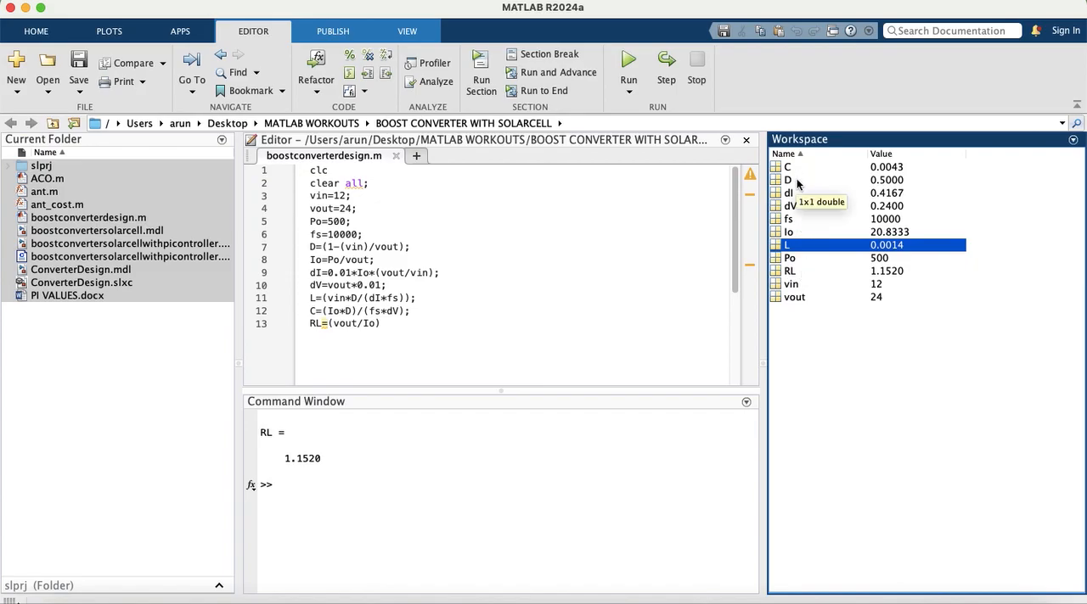
key(ctrl+Up)
click(292, 374)
click(240, 251)
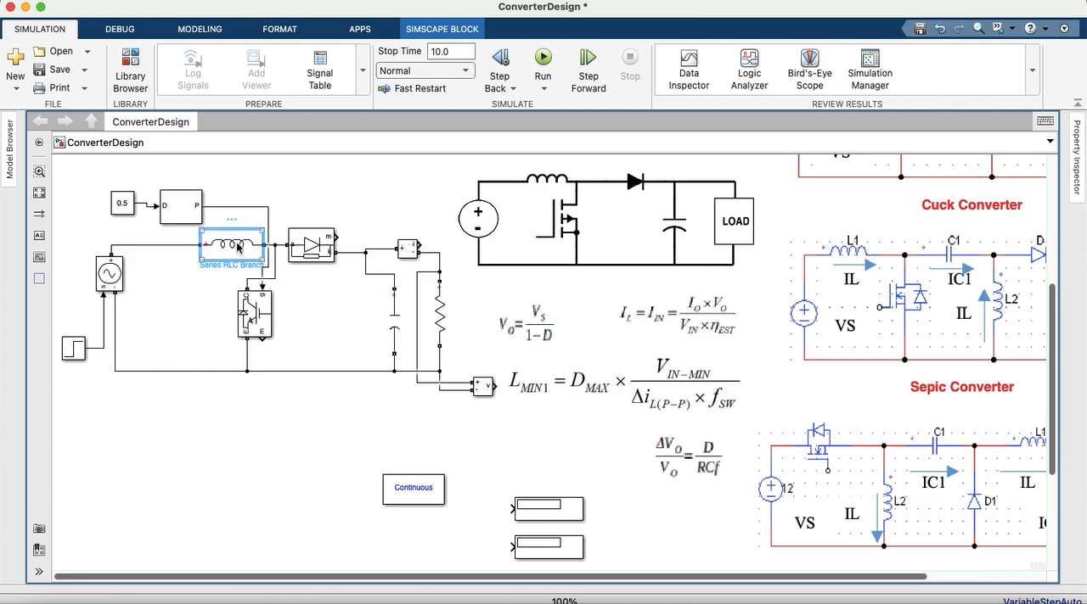
double_click(239, 247)
double_click(298, 253)
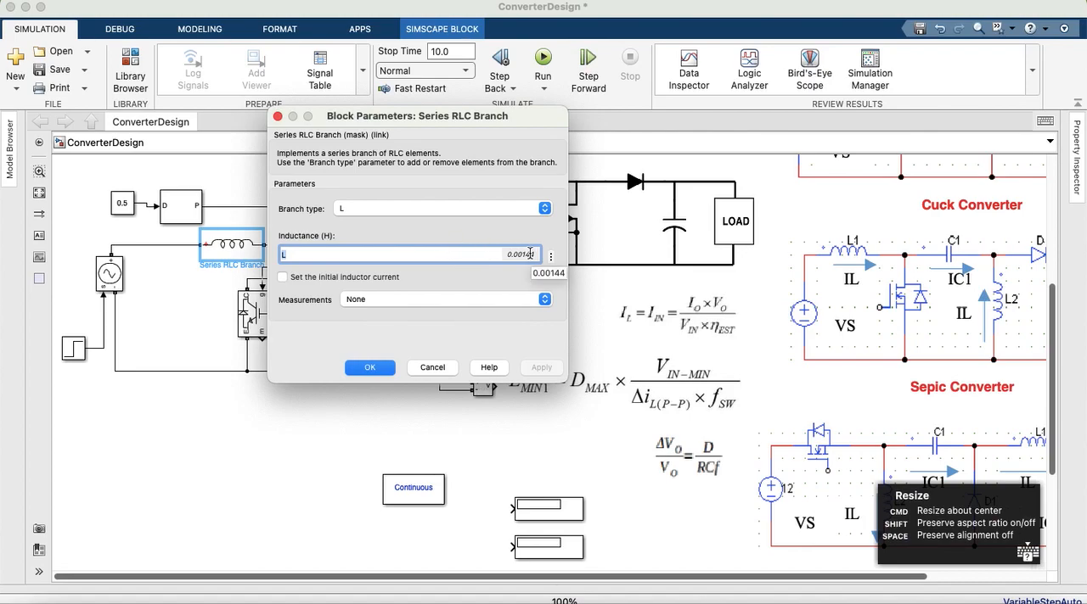
click(369, 366)
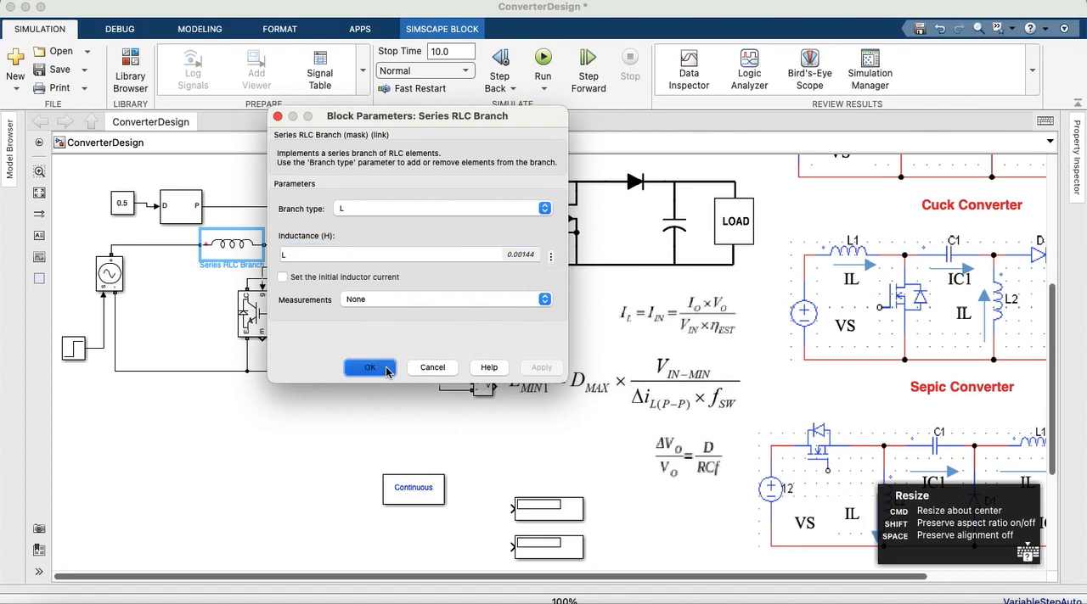
double_click(395, 319)
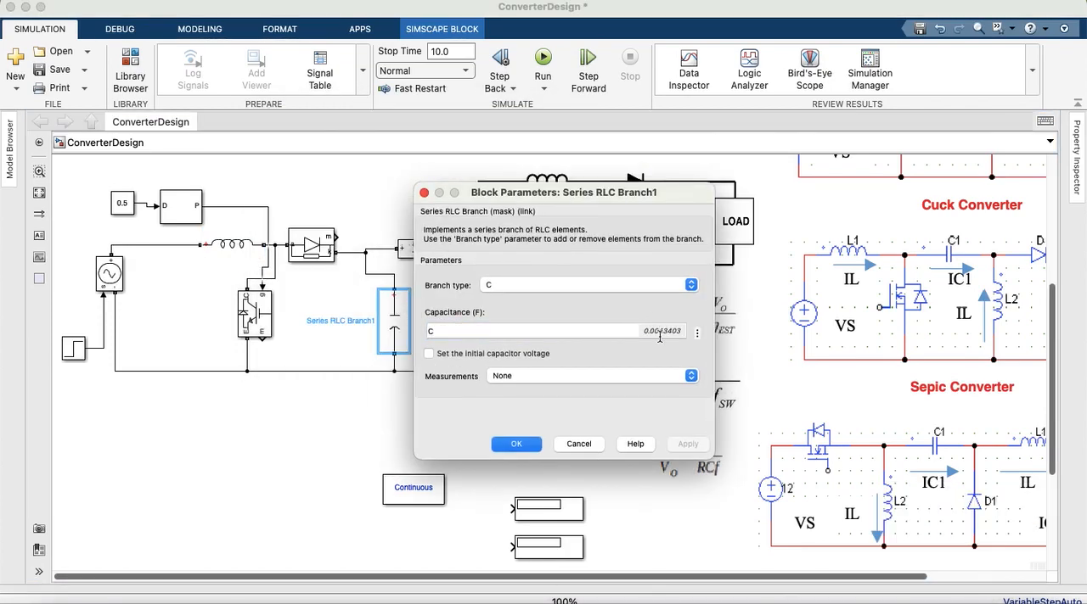
click(516, 443)
Step: Set the load resistor's resistance to the workspace variable RL
double_click(443, 322)
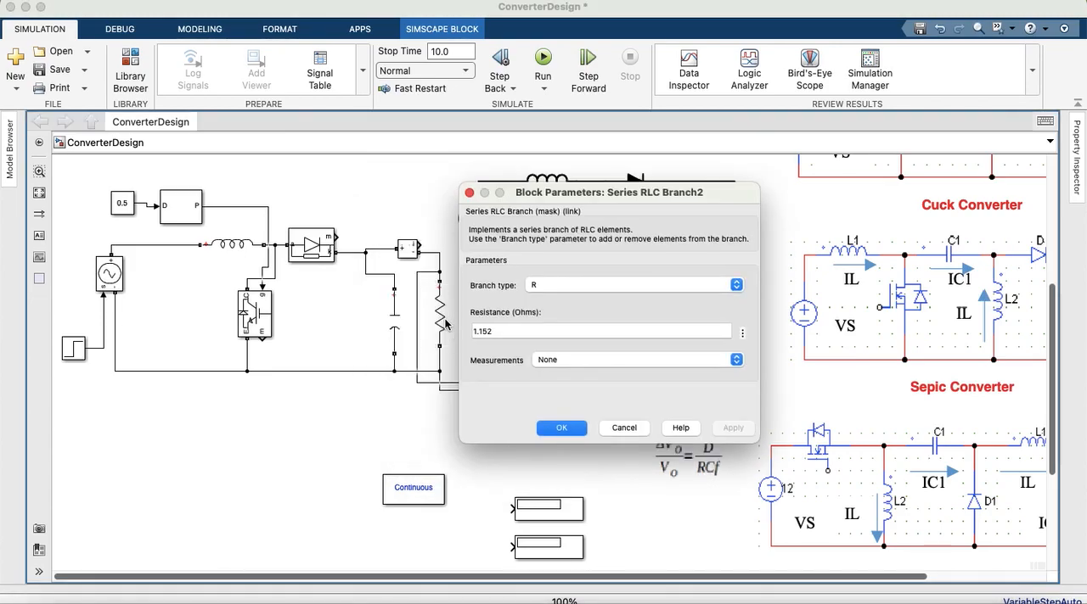
double_click(510, 330)
text(R)
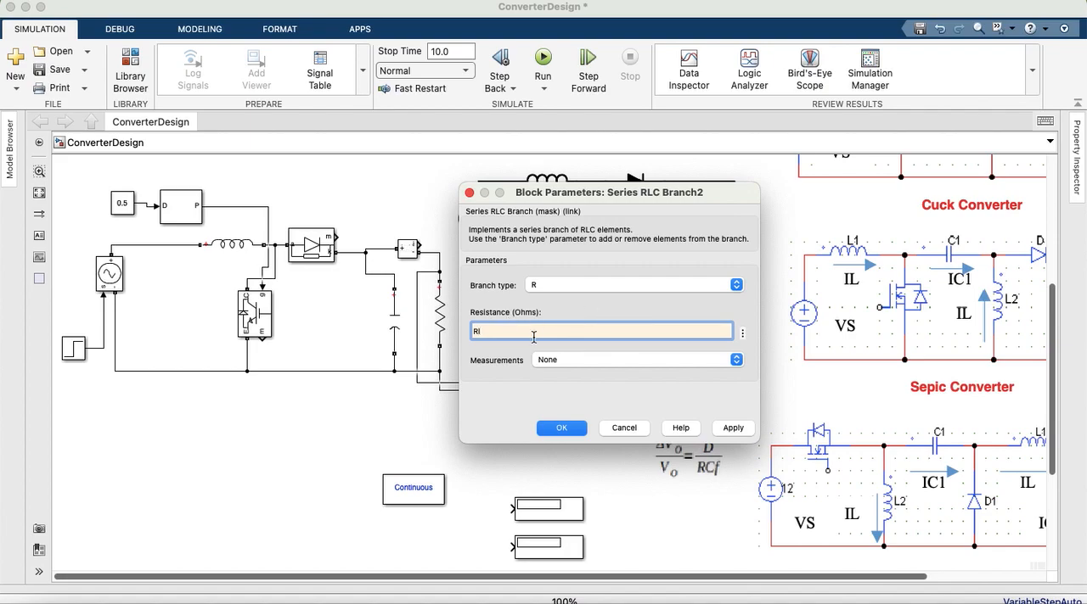
text(L)
click(540, 358)
click(732, 430)
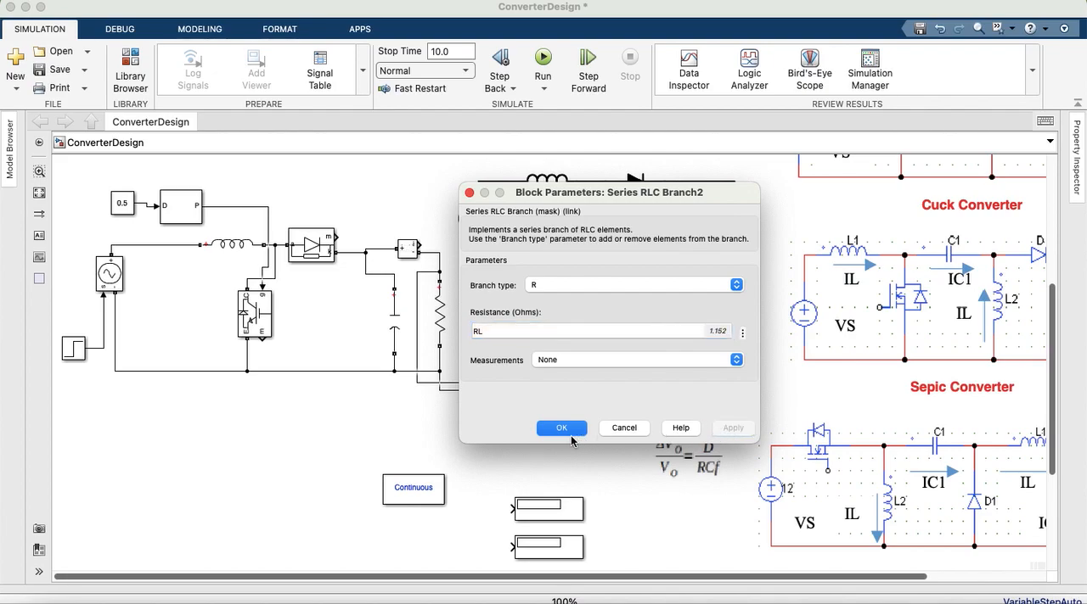
click(560, 429)
Step: Move the upper Display block below the voltage measurement block and connect the voltage measurement output to it
click(550, 513)
drag(550, 513, 542, 452)
drag(496, 387, 507, 444)
Step: Place the Scope beside the voltage Display and wire the voltage measurement to its first input and the current measurement to its second
scroll(1041, 395, down, 5)
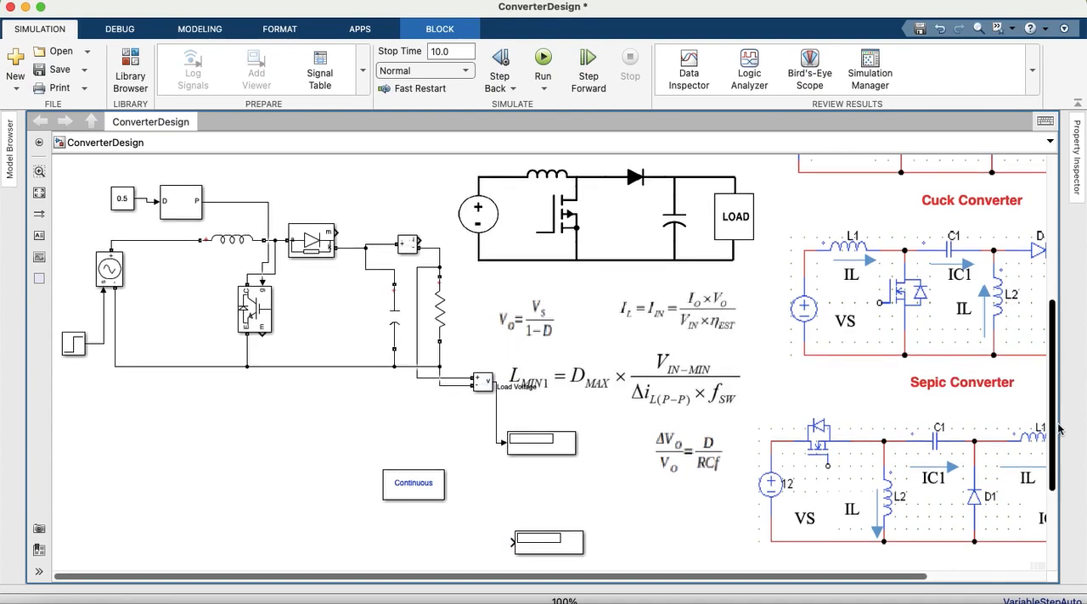
drag(485, 501, 496, 278)
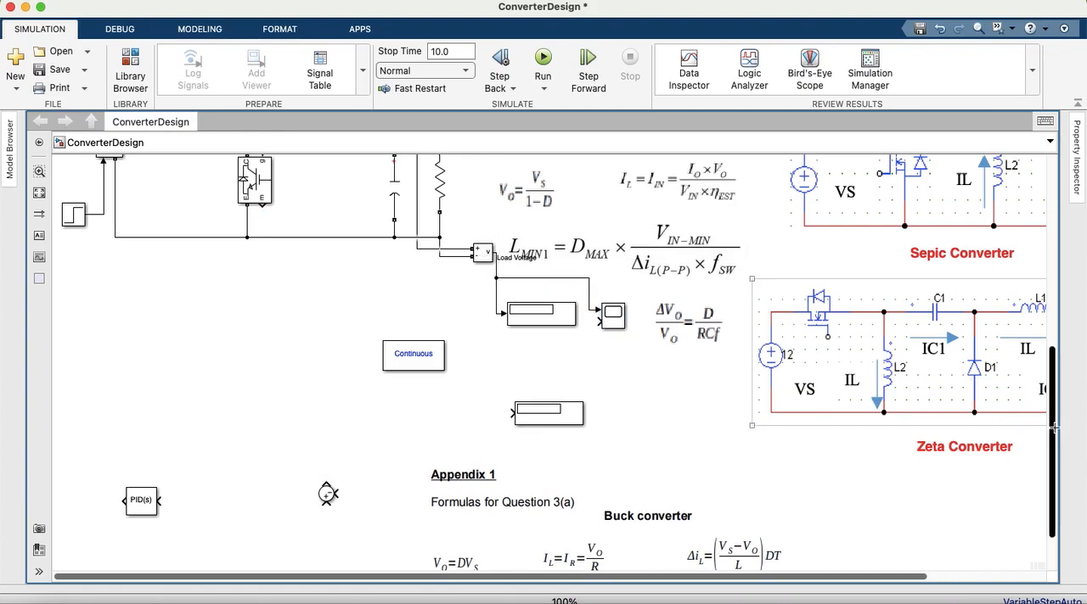
scroll(427, 311, up, 5)
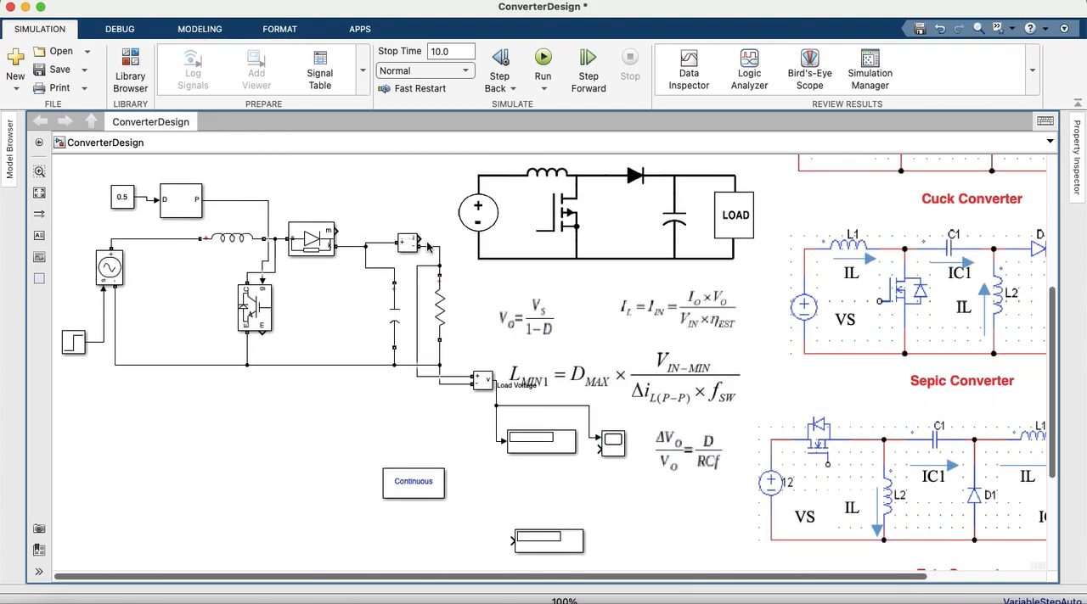
mouse_move(421, 241)
mouse_down()
mouse_move(545, 367)
mouse_move(599, 449)
mouse_up()
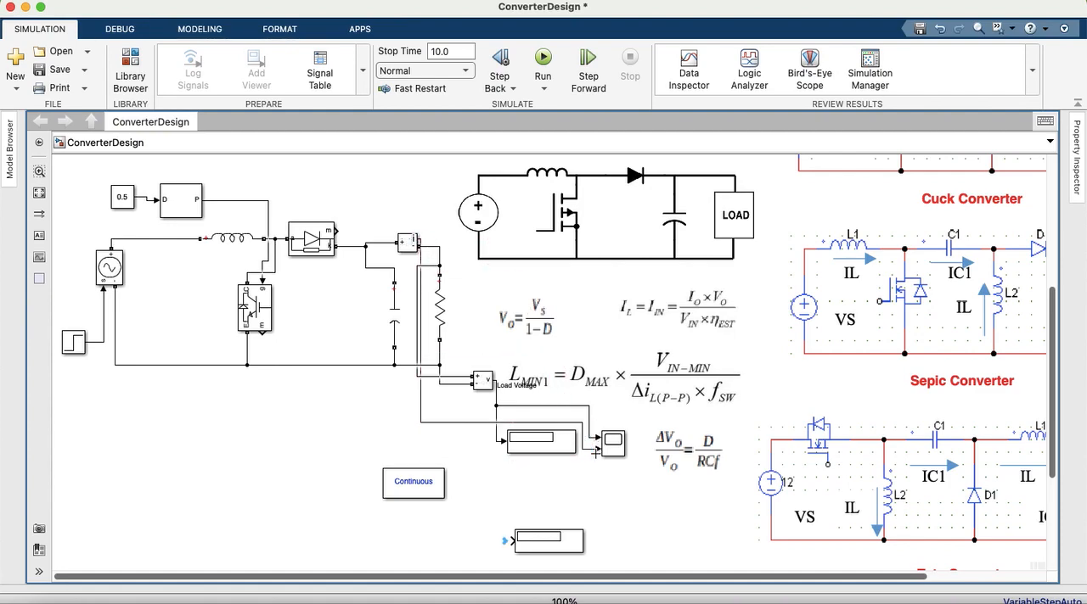
Step: Connect the second Display to the current signal line and show the Load Voltage and Current labels on the lines feeding the Scope
drag(550, 539, 454, 421)
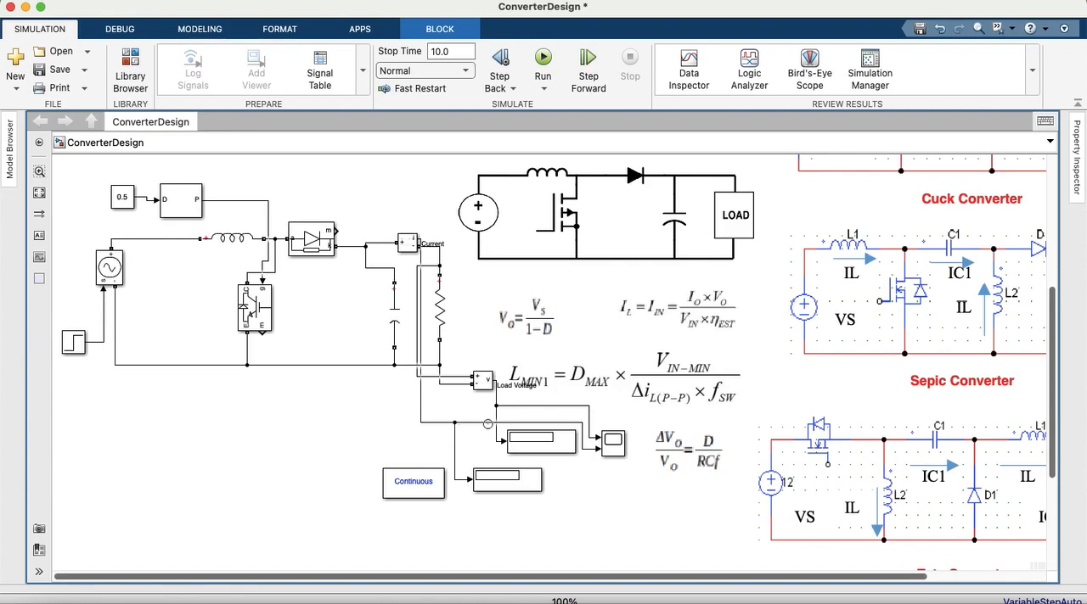
double_click(560, 408)
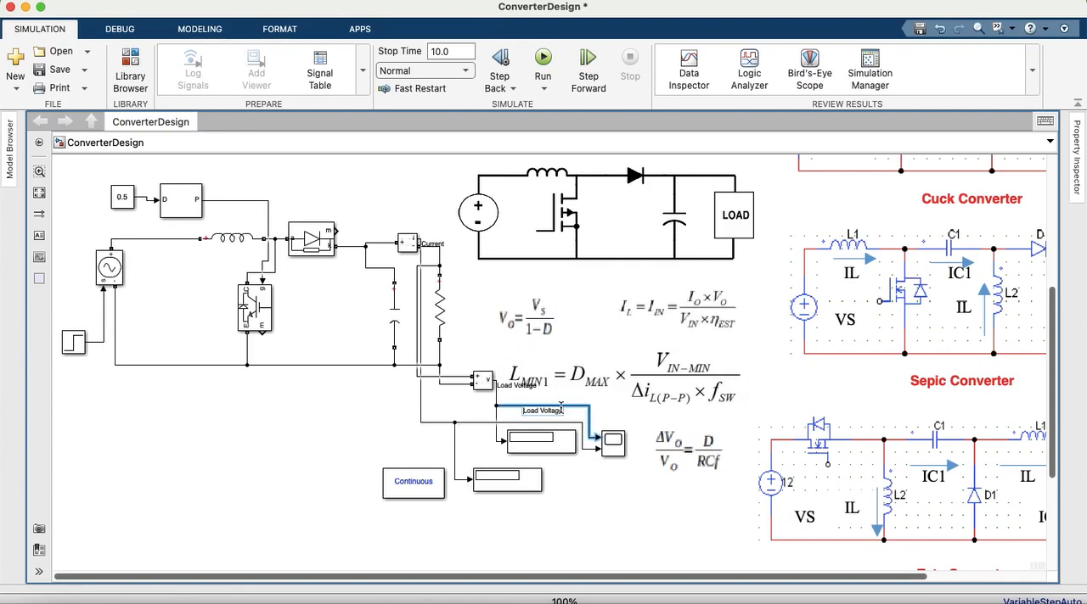
click(465, 430)
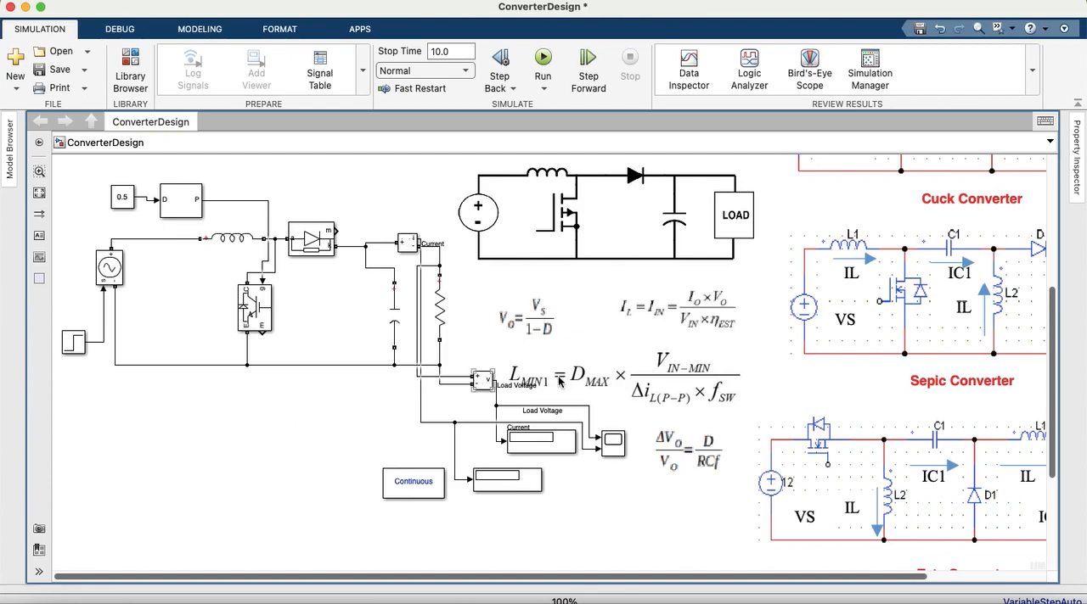
Step: Run the ConverterDesign simulation
scroll(1053, 353, up, 2)
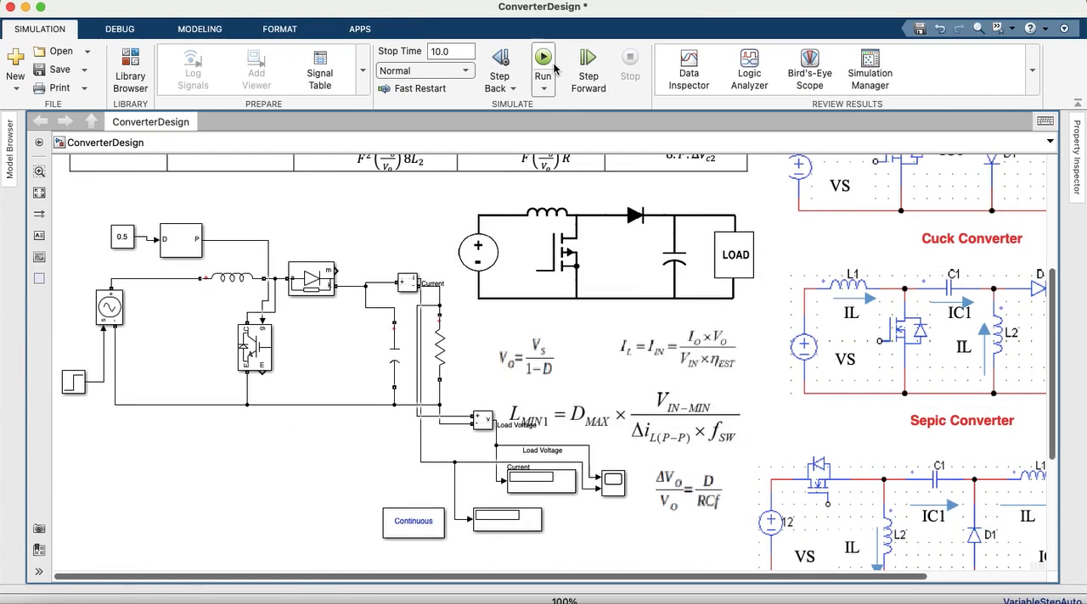
click(456, 50)
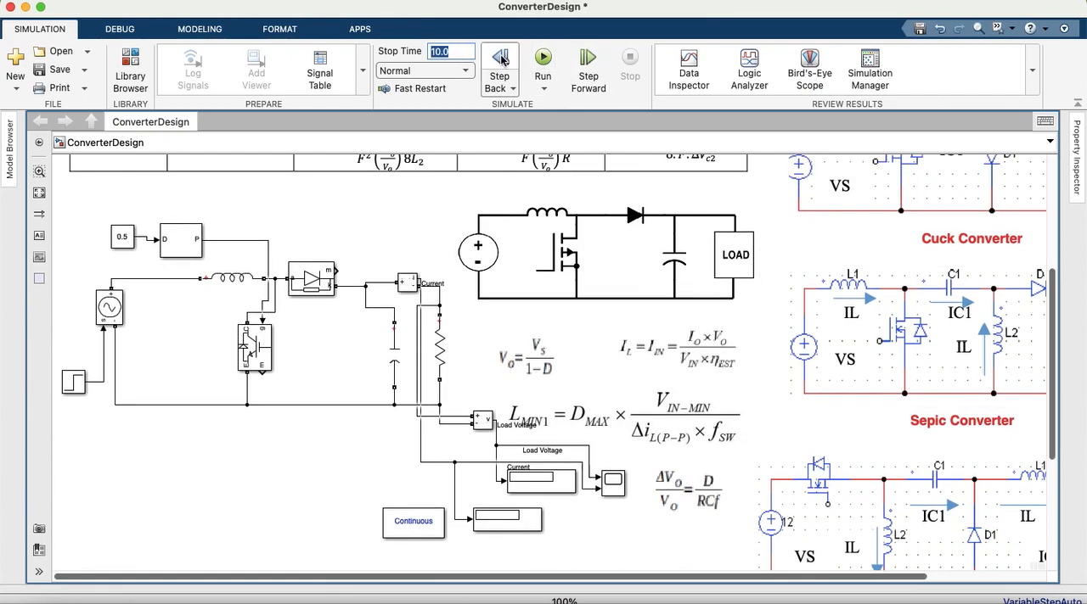
click(545, 58)
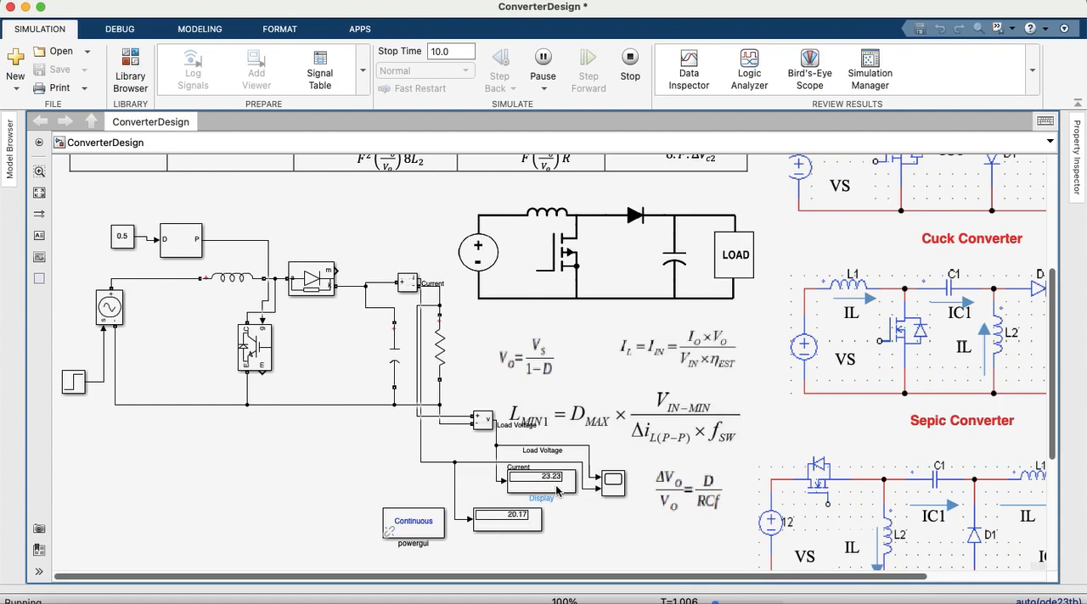
Step: Open the Scope, move its window beside the circuit, and scale the Load Voltage and Current plot with vertical zooming enabled
click(611, 483)
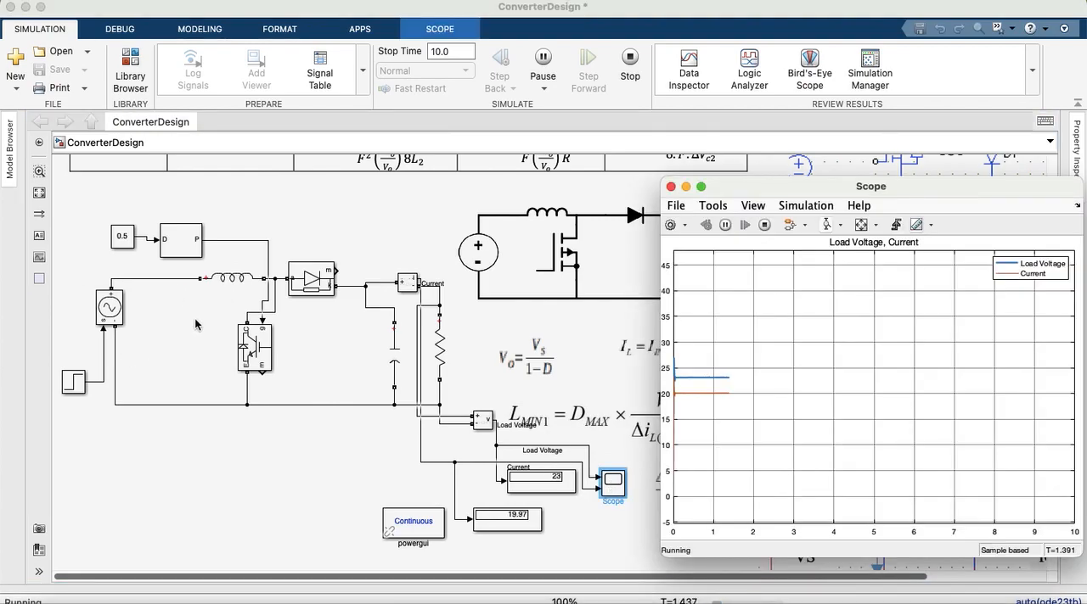
drag(951, 186, 860, 167)
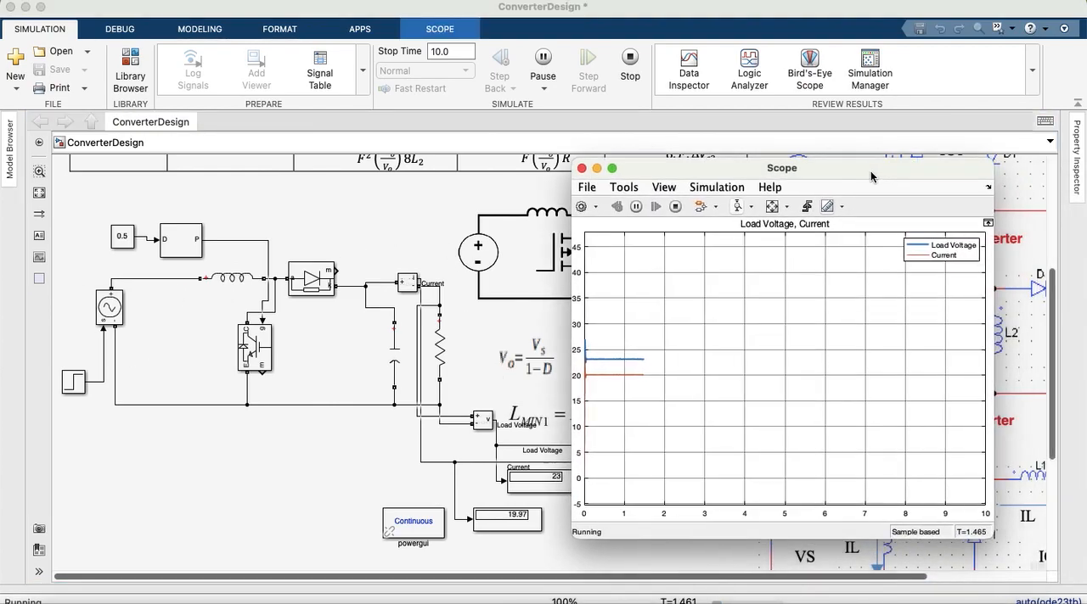
click(769, 210)
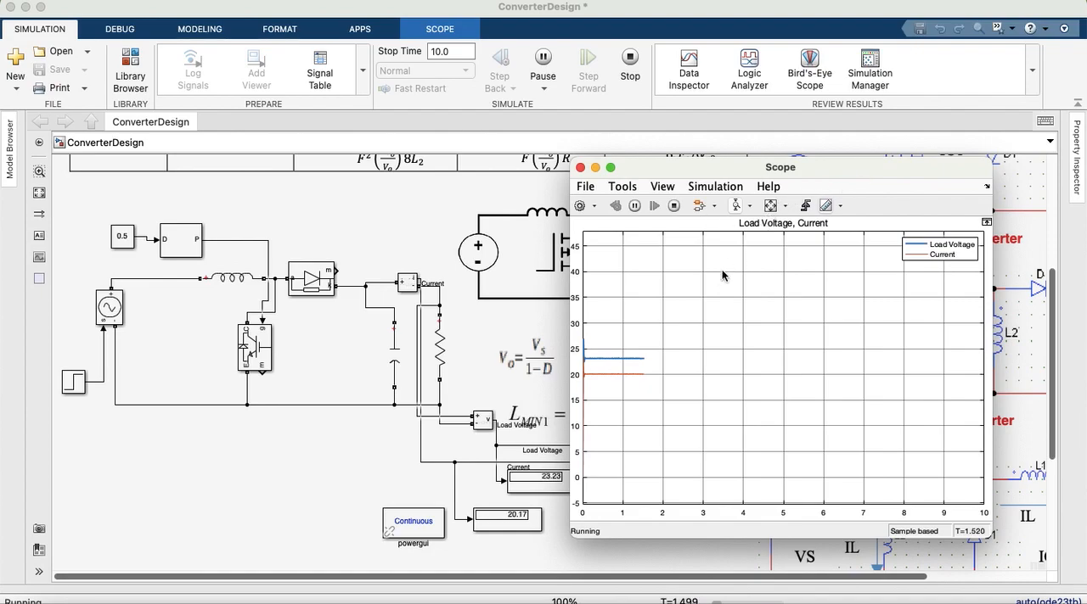
click(735, 207)
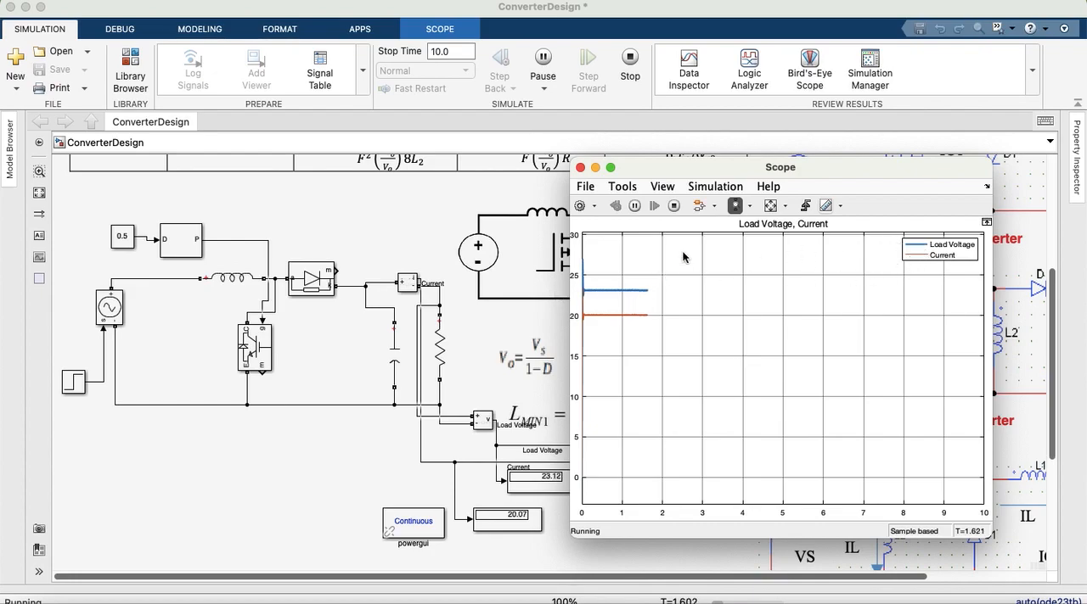
click(736, 207)
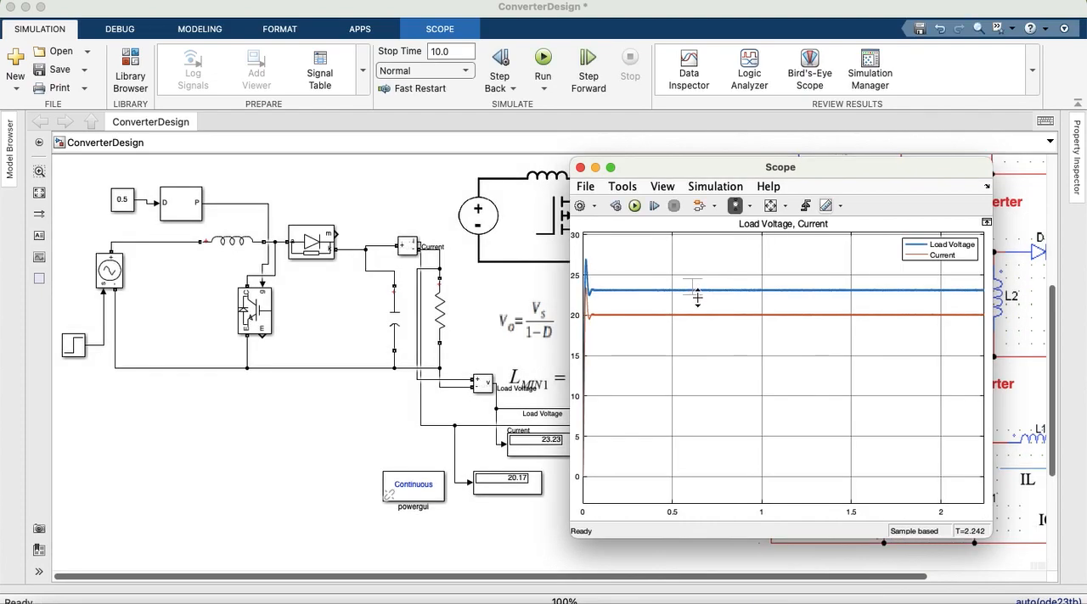
Step: Examine the steady-state ripple of the Load Voltage and Current traces by zooming vertically into each, restoring the full view in between
drag(698, 299, 697, 303)
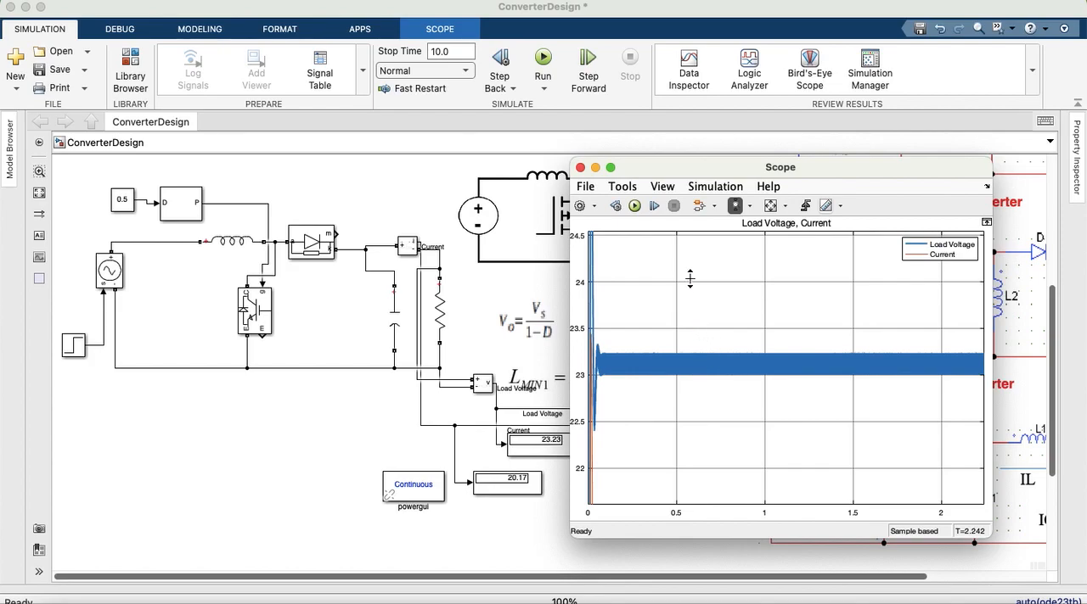
drag(718, 284, 719, 294)
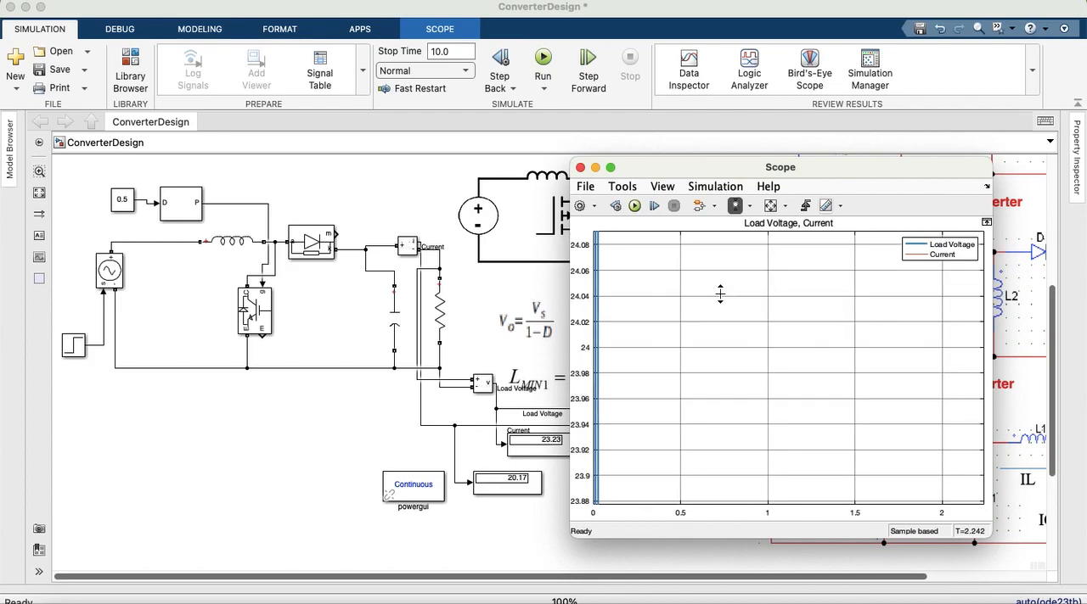
double_click(723, 293)
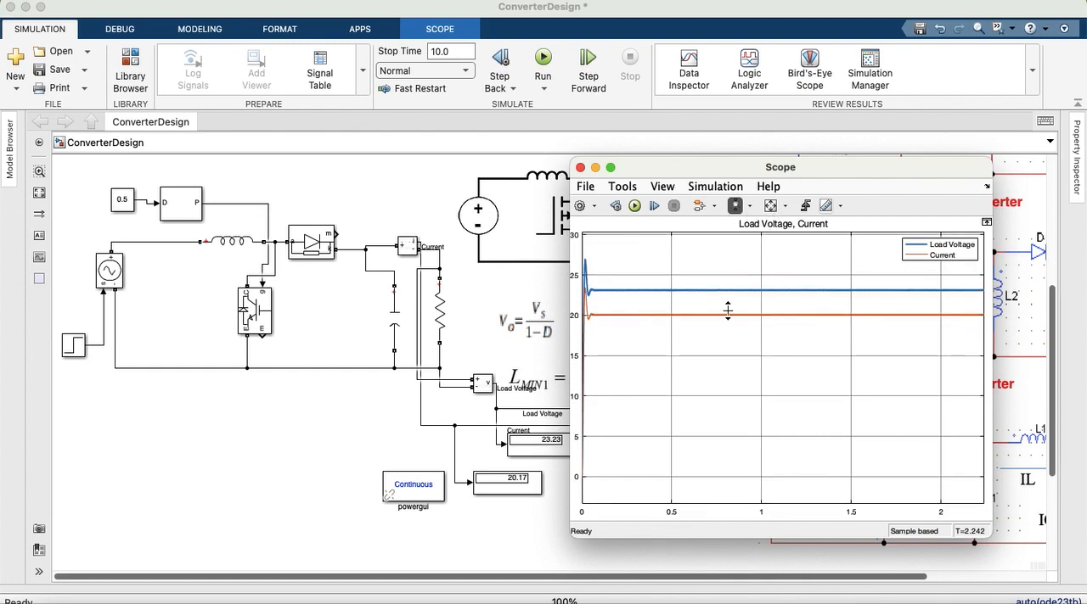
drag(728, 311, 727, 323)
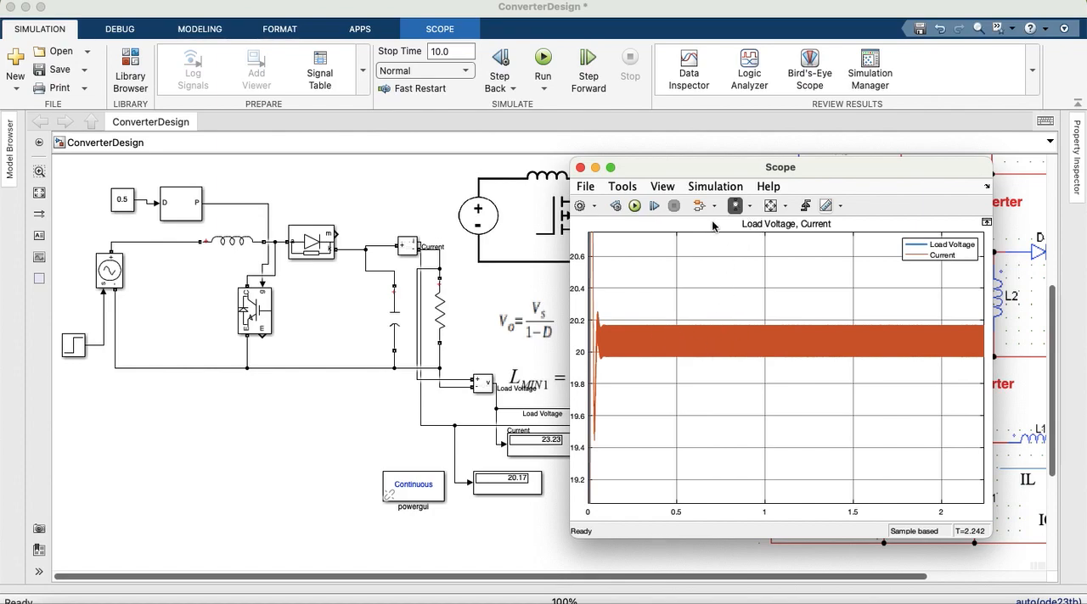
click(770, 206)
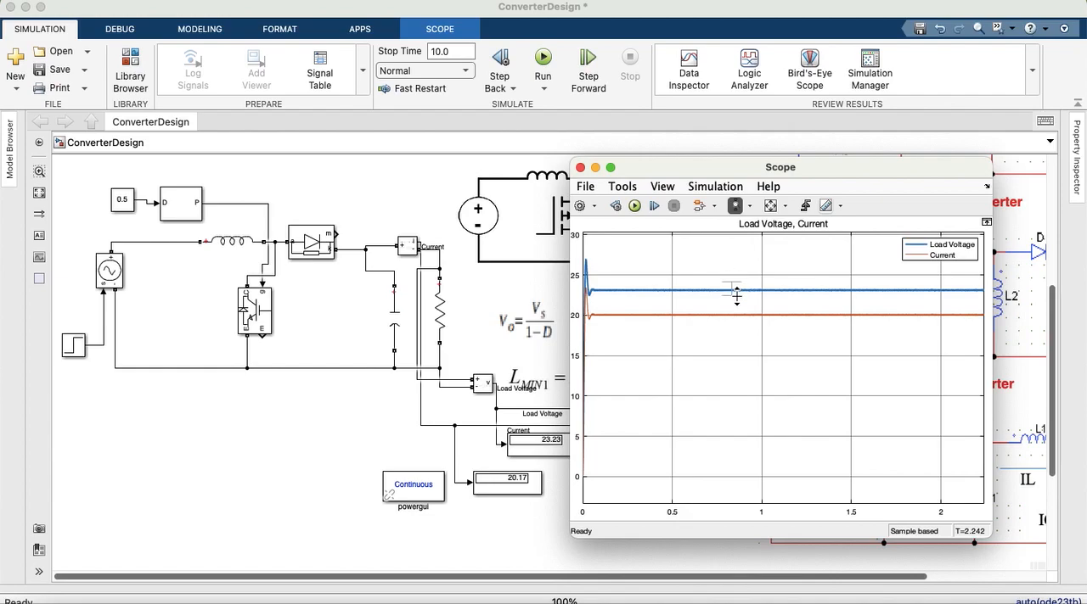
drag(737, 295, 737, 297)
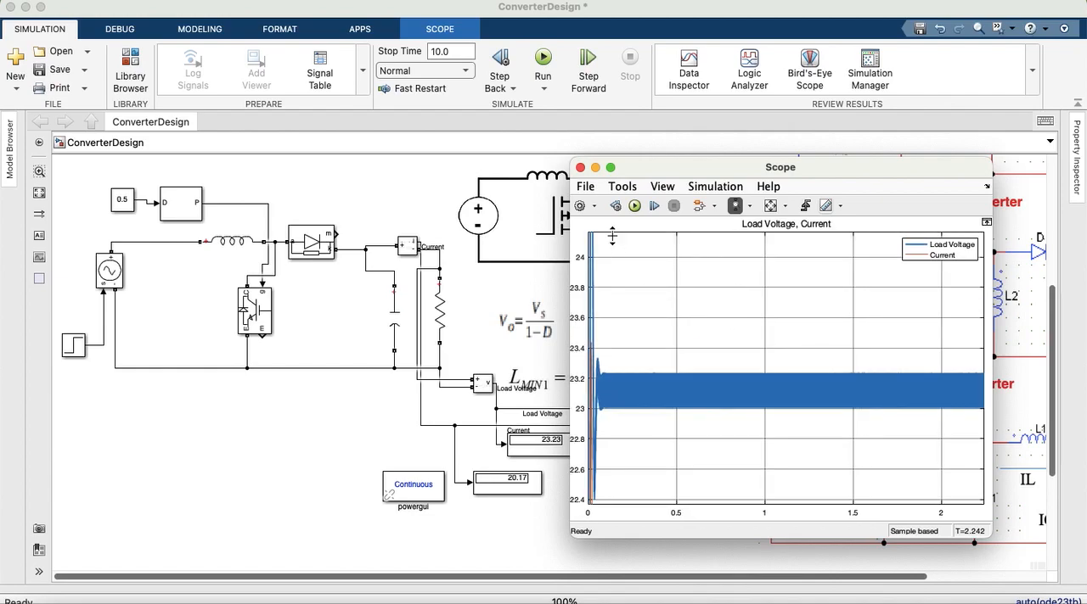
Step: Close the Scope and move the PID Controller and Sum blocks into the space beneath the converter circuit
click(579, 169)
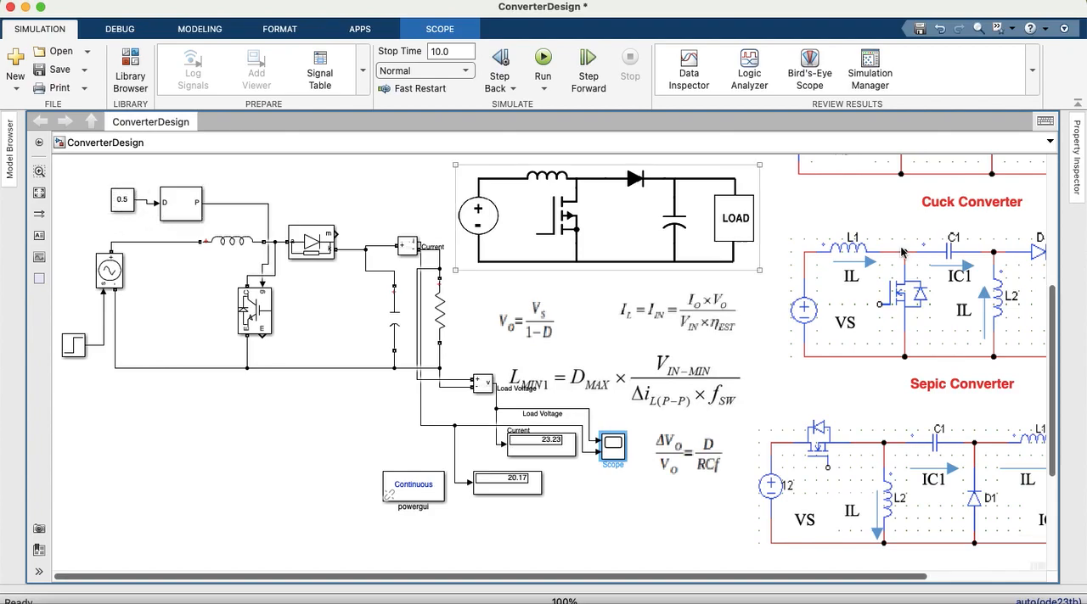
scroll(1053, 352, down, 3)
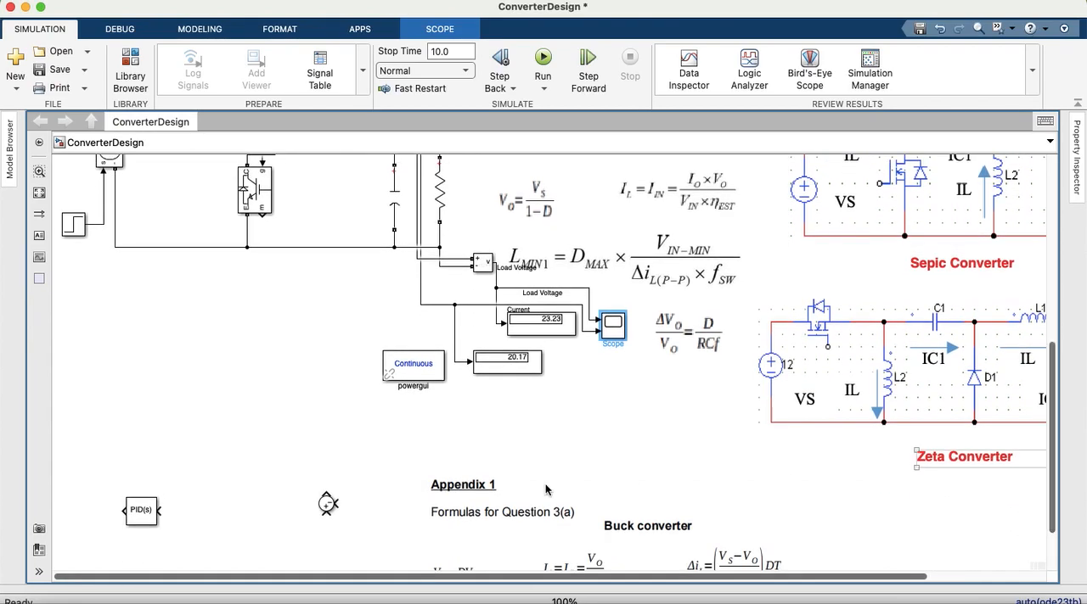
drag(146, 521, 207, 307)
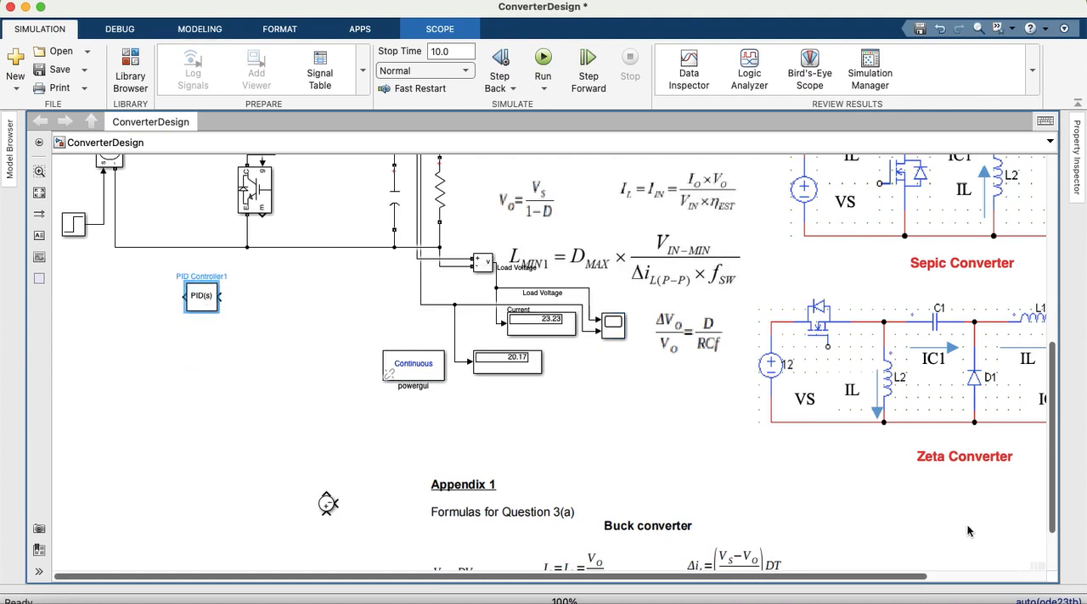
scroll(1053, 484, up, 1)
scroll(1053, 484, up, 3)
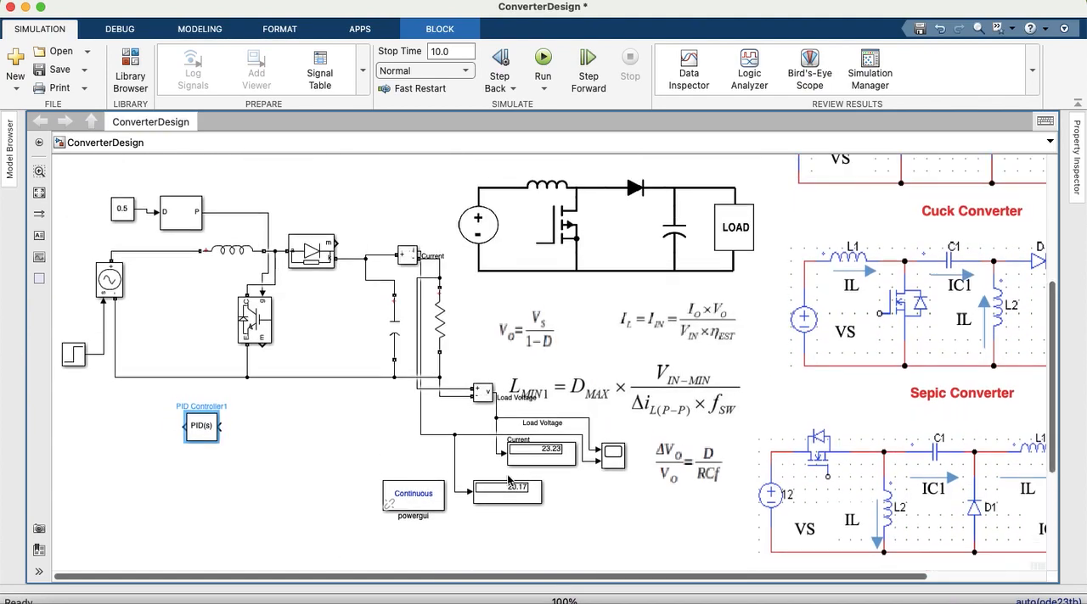
drag(212, 430, 194, 421)
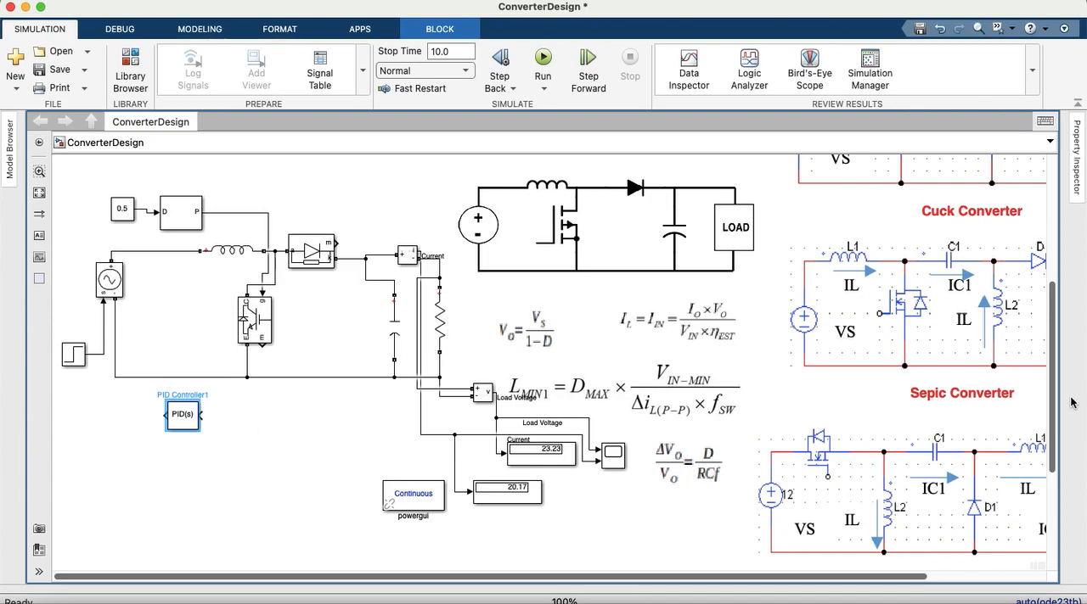
drag(1056, 402, 1056, 465)
drag(327, 502, 285, 307)
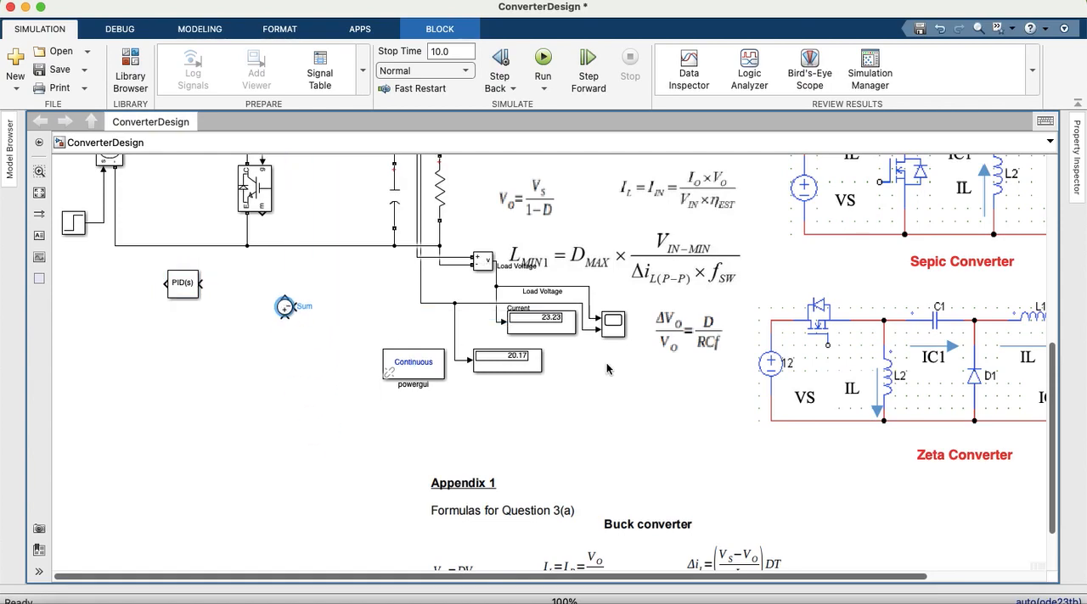
drag(1055, 447, 1055, 380)
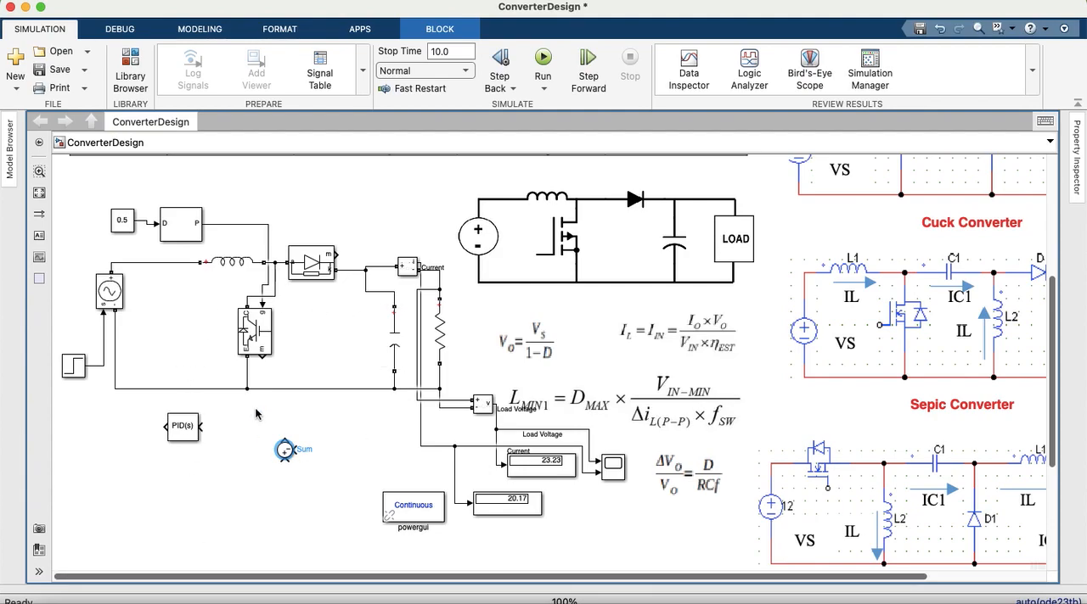
click(178, 433)
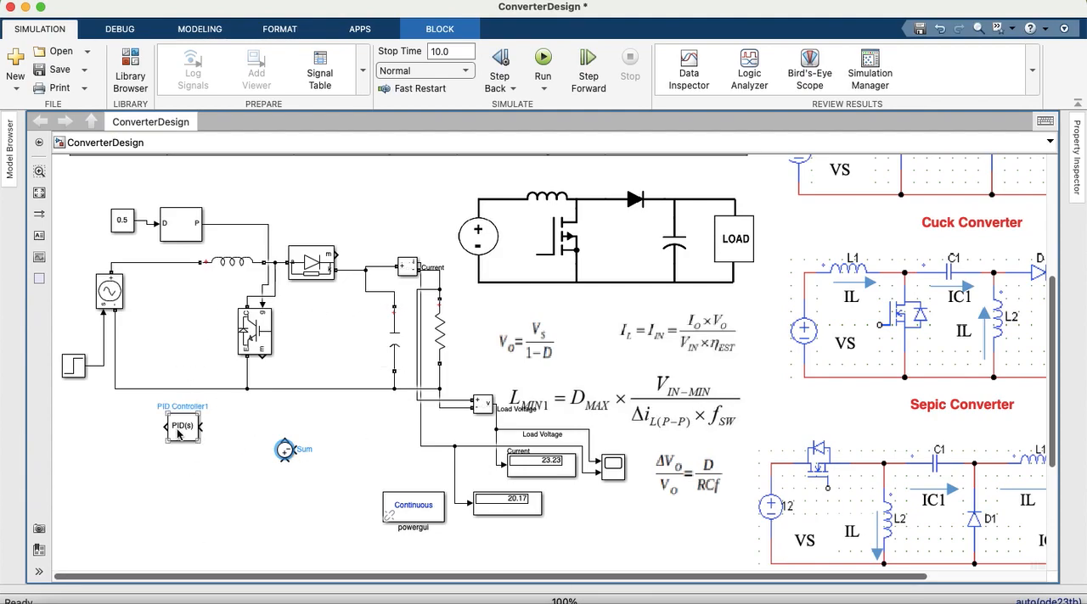
click(183, 228)
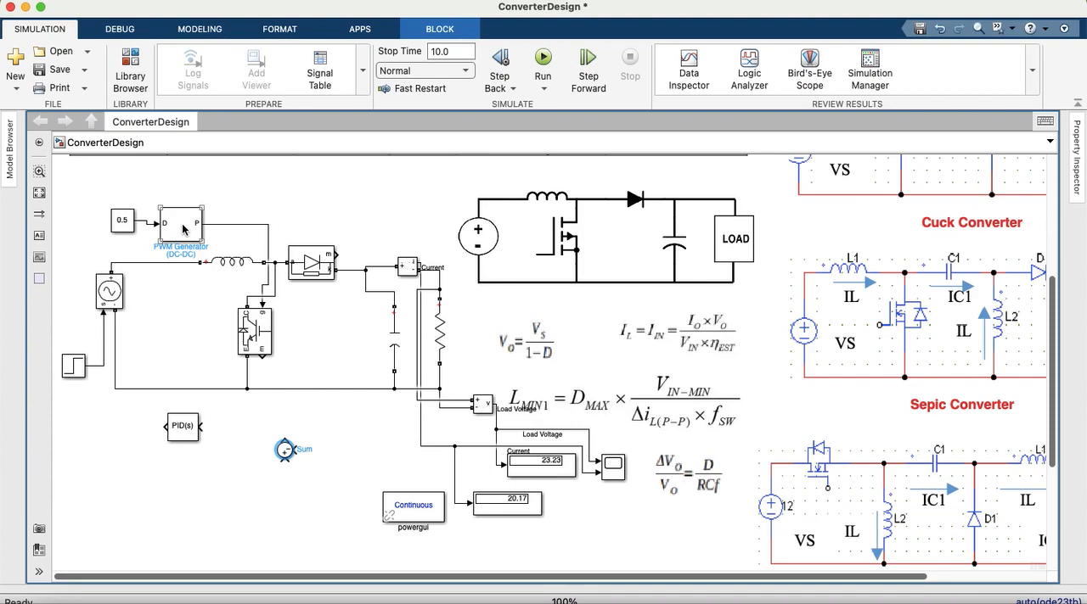
click(439, 320)
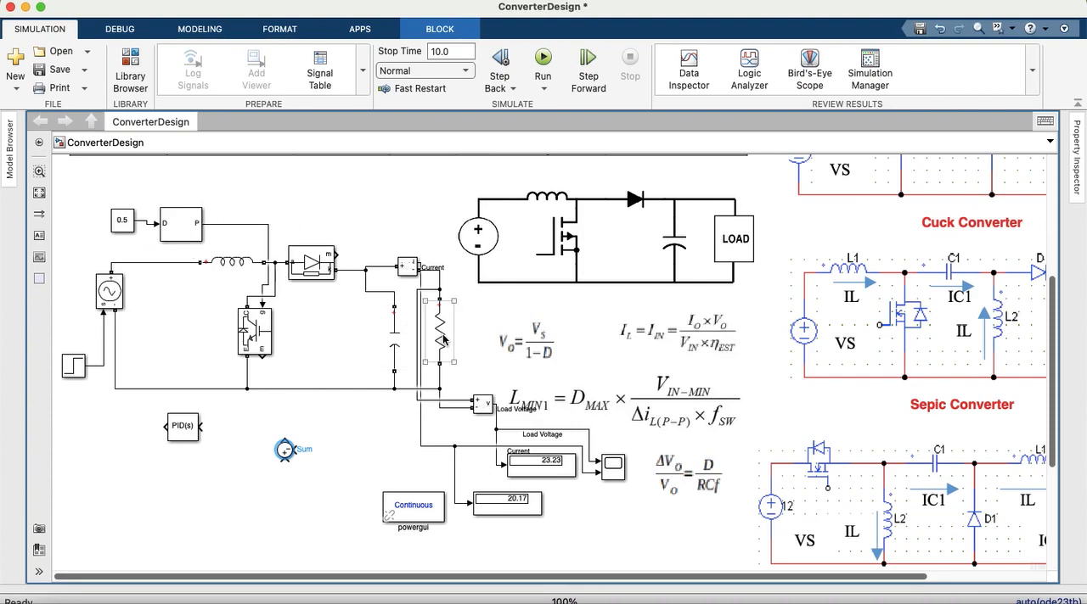
click(304, 348)
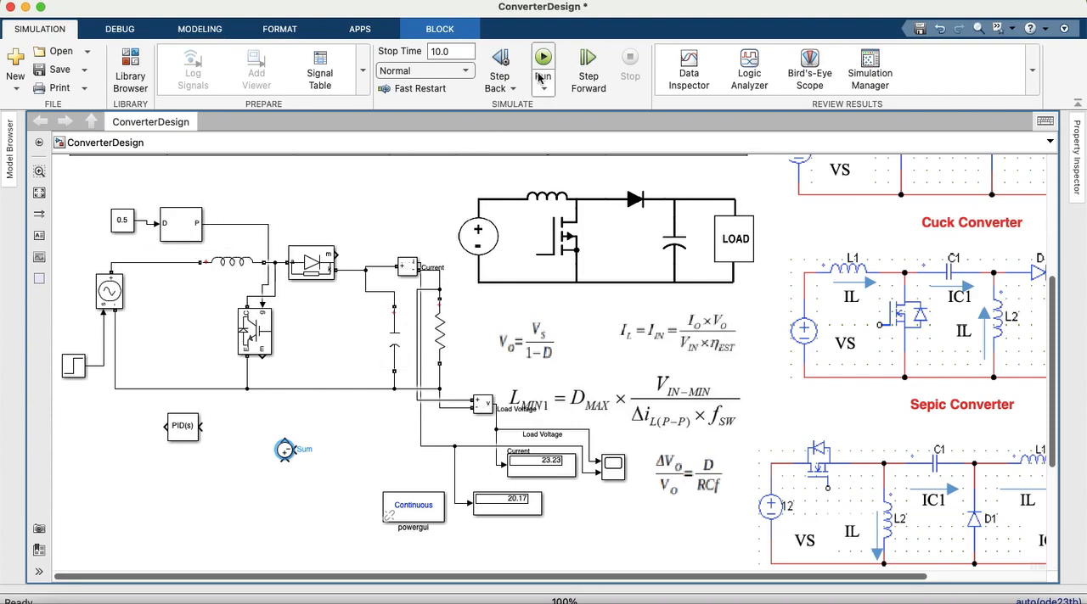
Step: Replace the 0.5 Constant at the PWM Generator's D input with the PID Controller output and connect the Load Voltage line to the Sum block
click(129, 225)
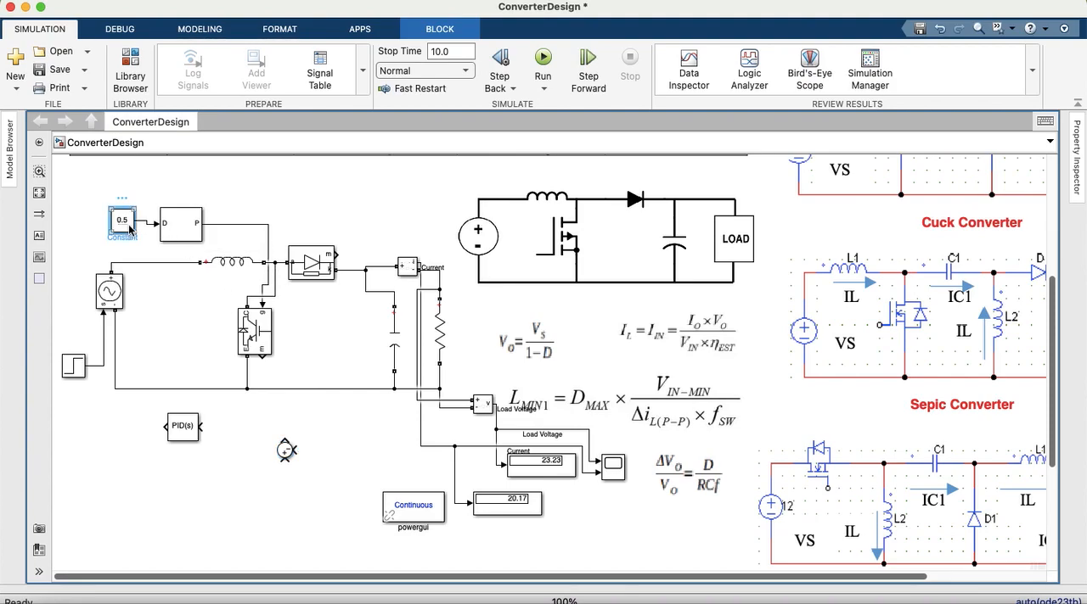
key(Delete)
drag(167, 426, 139, 225)
mouse_move(286, 449)
mouse_down()
mouse_move(266, 431)
mouse_move(442, 416)
mouse_move(497, 439)
mouse_up()
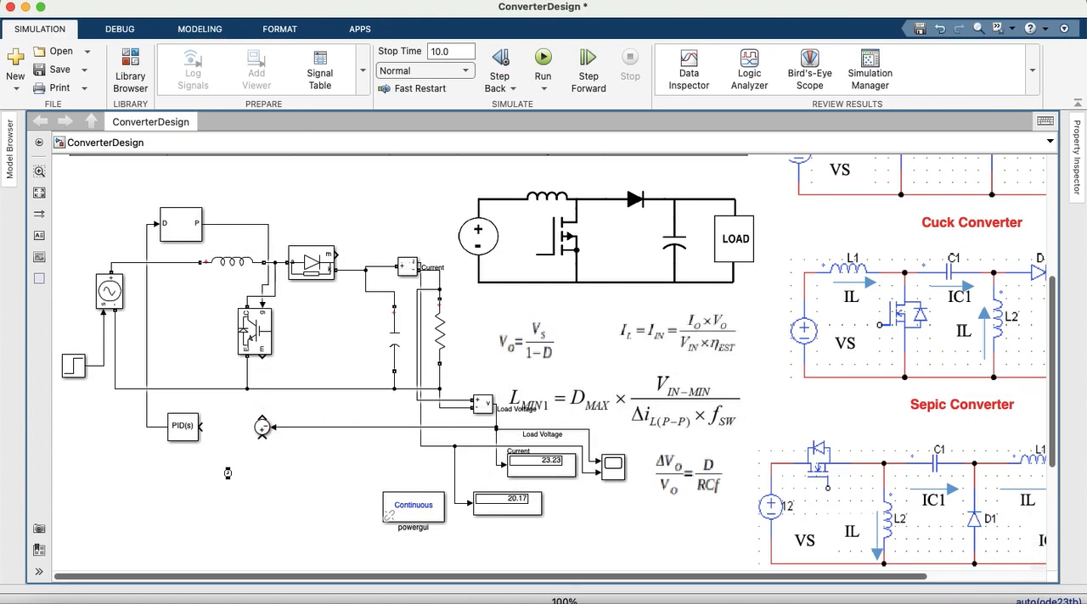
Step: Add a Constant block below the Sum, connect it to the free Sum input, and wire the Sum output to the PID Controller
double_click(225, 472)
text(CONS)
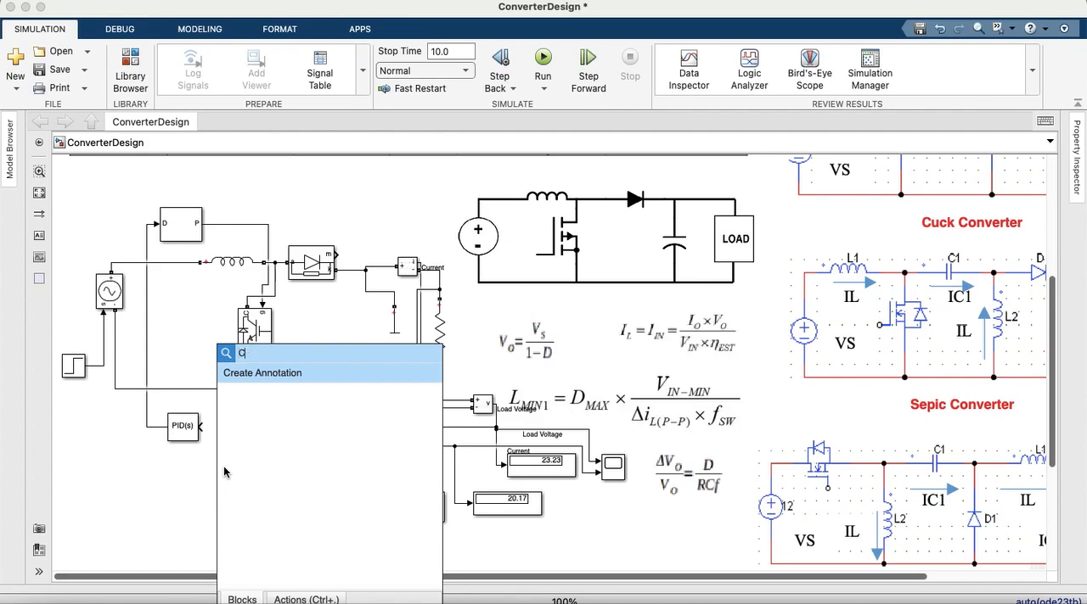
click(262, 377)
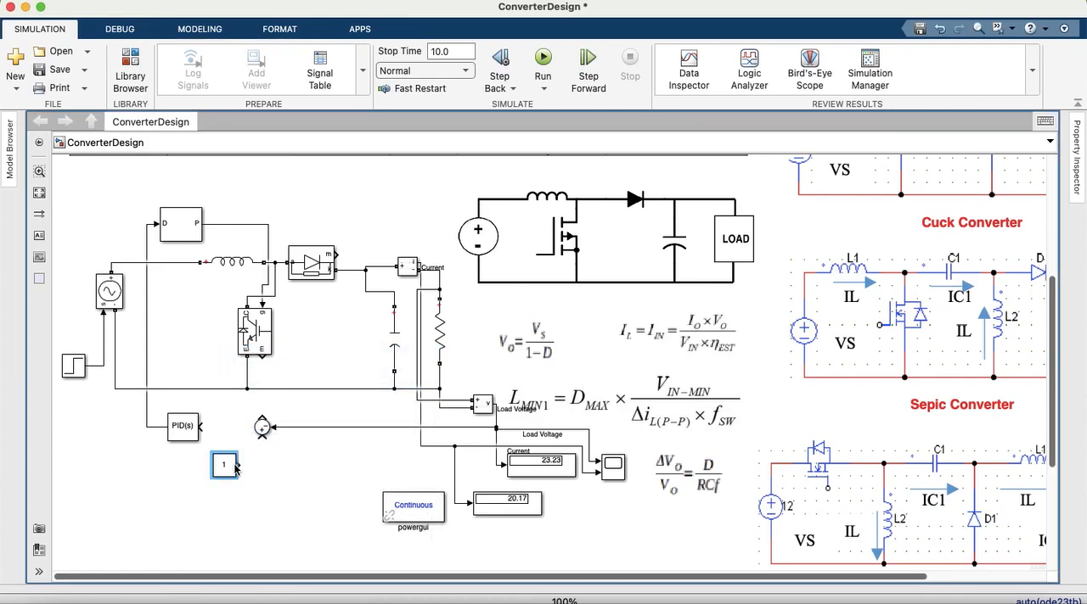
drag(252, 466, 205, 426)
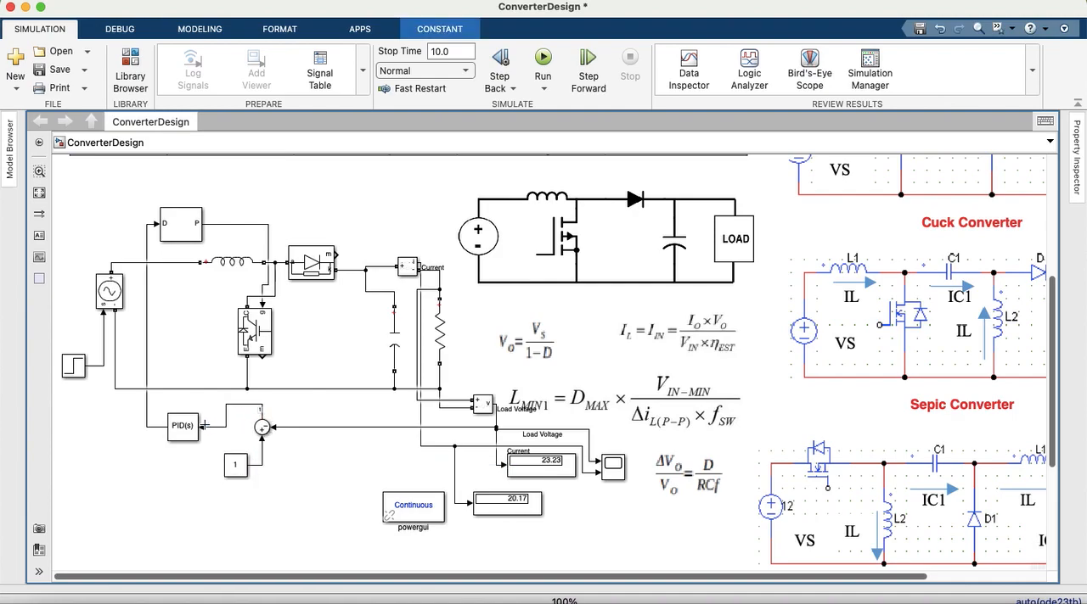
Step: Set the new reference Constant's value to 24
click(230, 469)
double_click(231, 466)
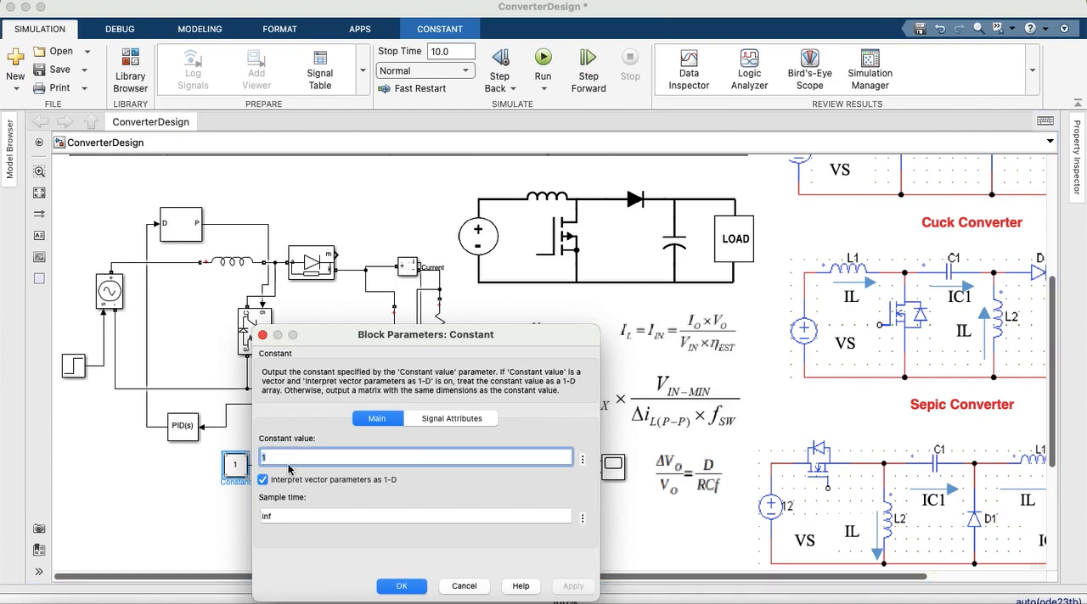
text(24)
click(571, 584)
click(402, 586)
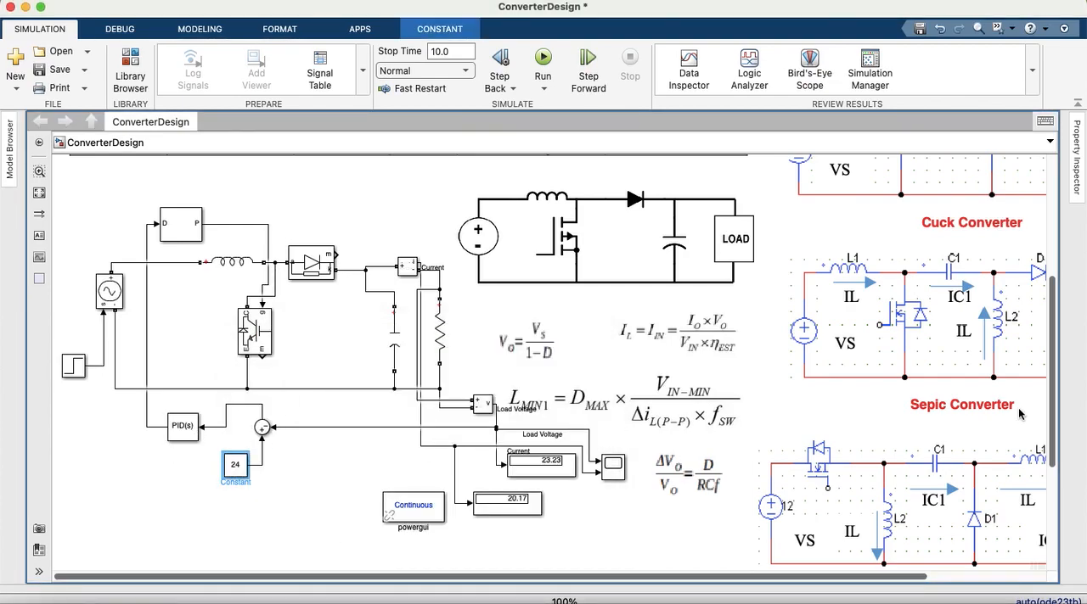
Step: Run the closed-loop ConverterDesign simulation and open the Scope
scroll(790, 386, down, 2)
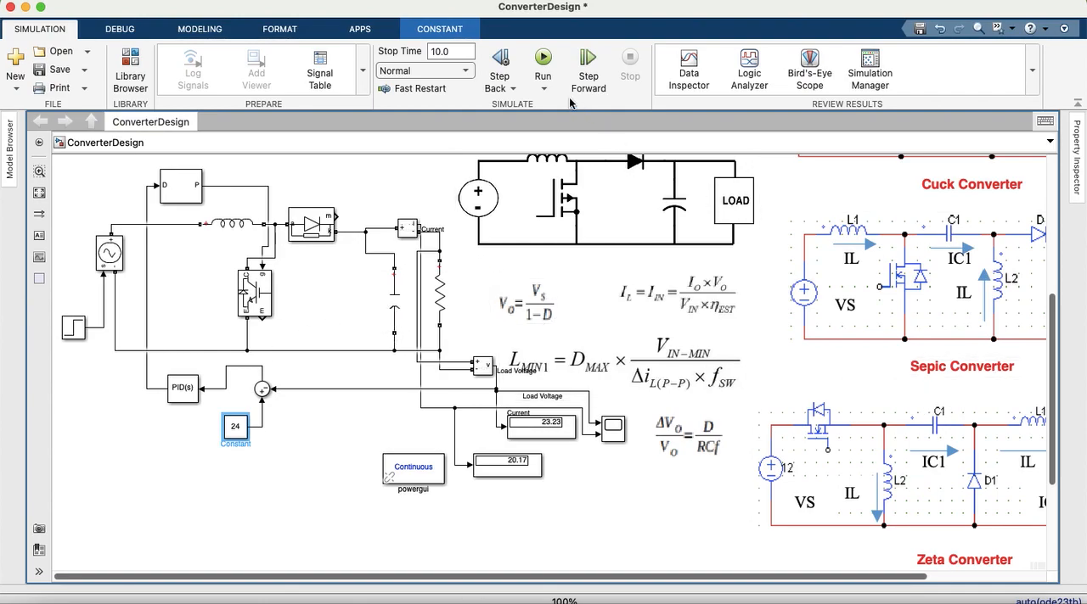
click(543, 59)
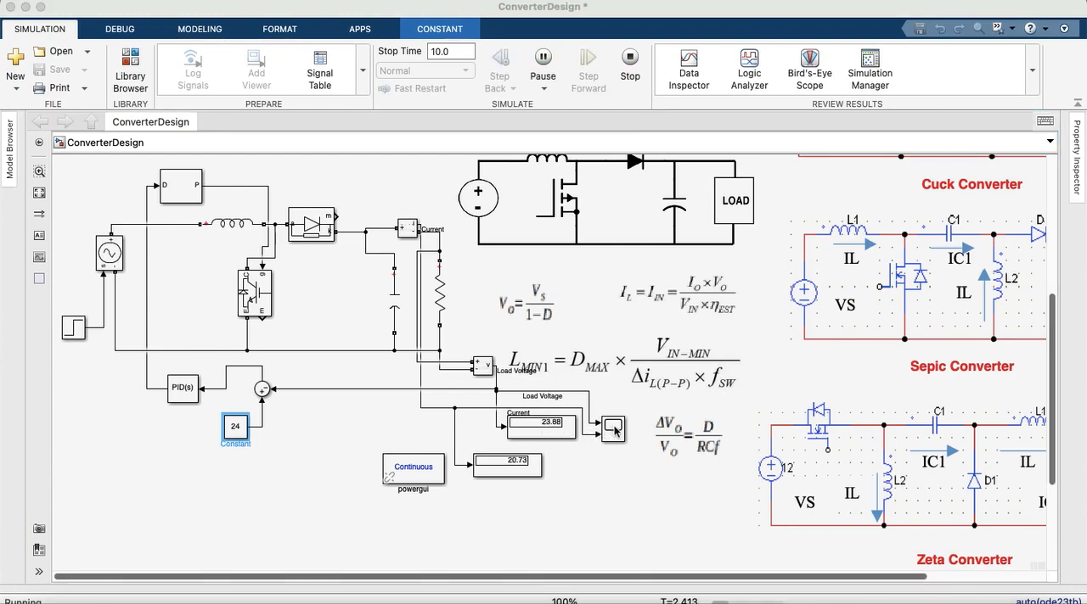
click(613, 431)
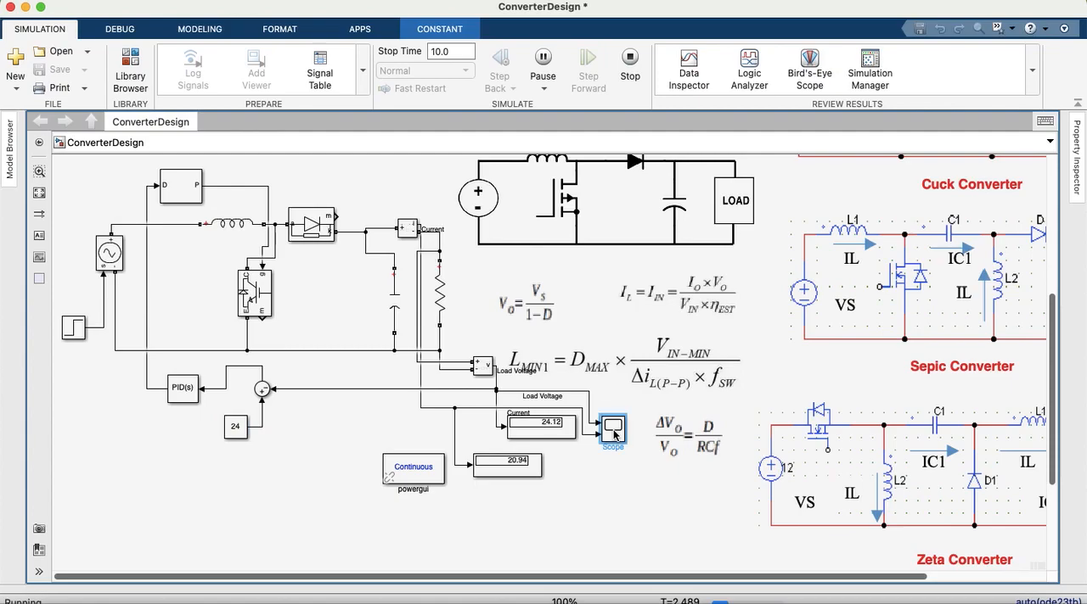
double_click(613, 431)
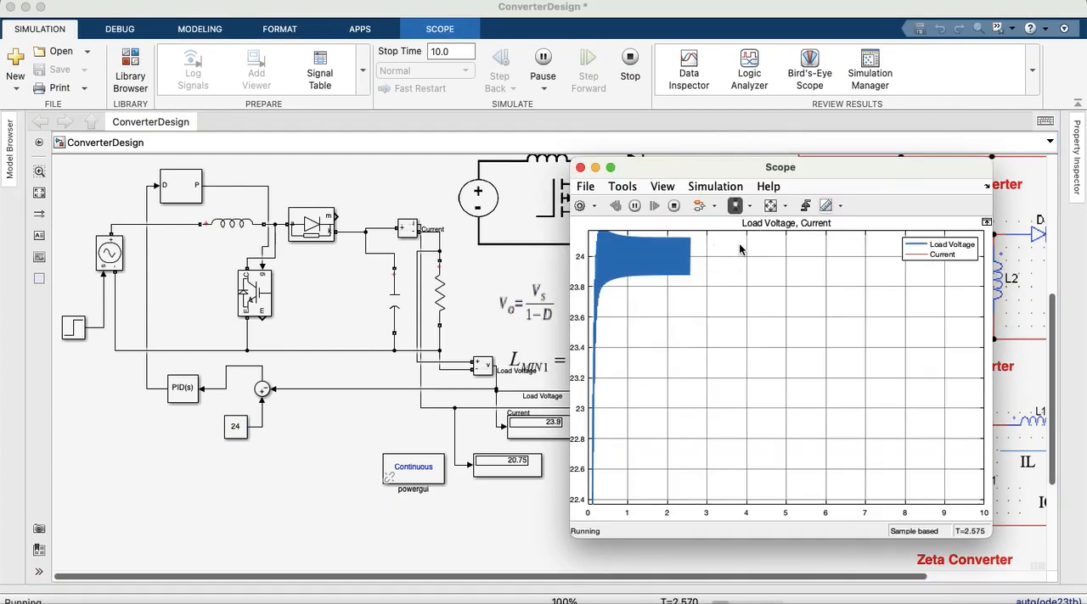
Step: Examine the Load Voltage ripple by zooming vertically, restore the full plot of both traces, and close the Scope
drag(670, 252, 680, 273)
drag(680, 360, 681, 417)
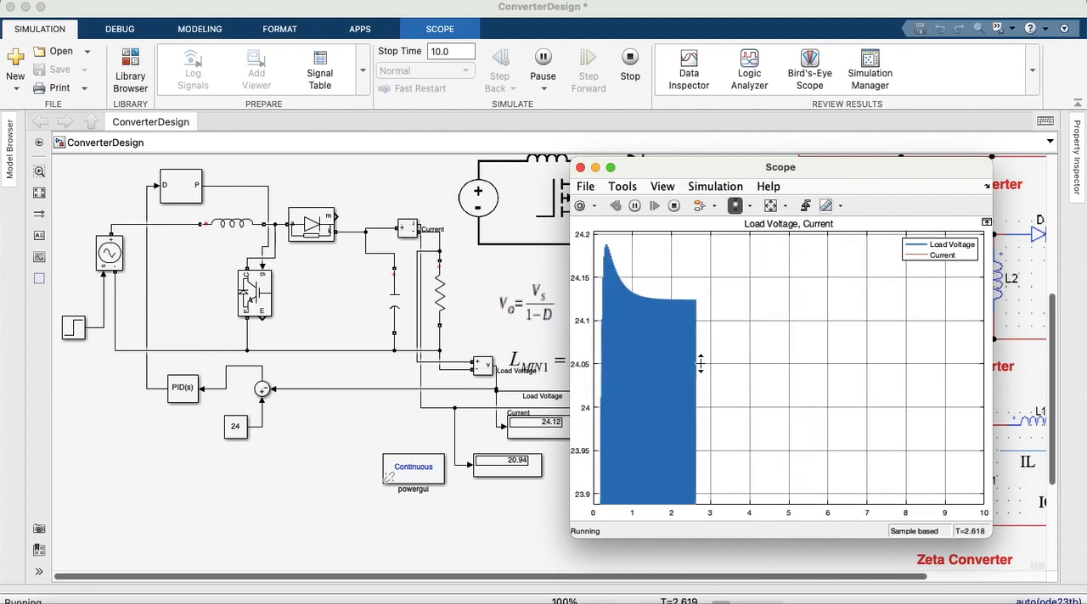
click(770, 206)
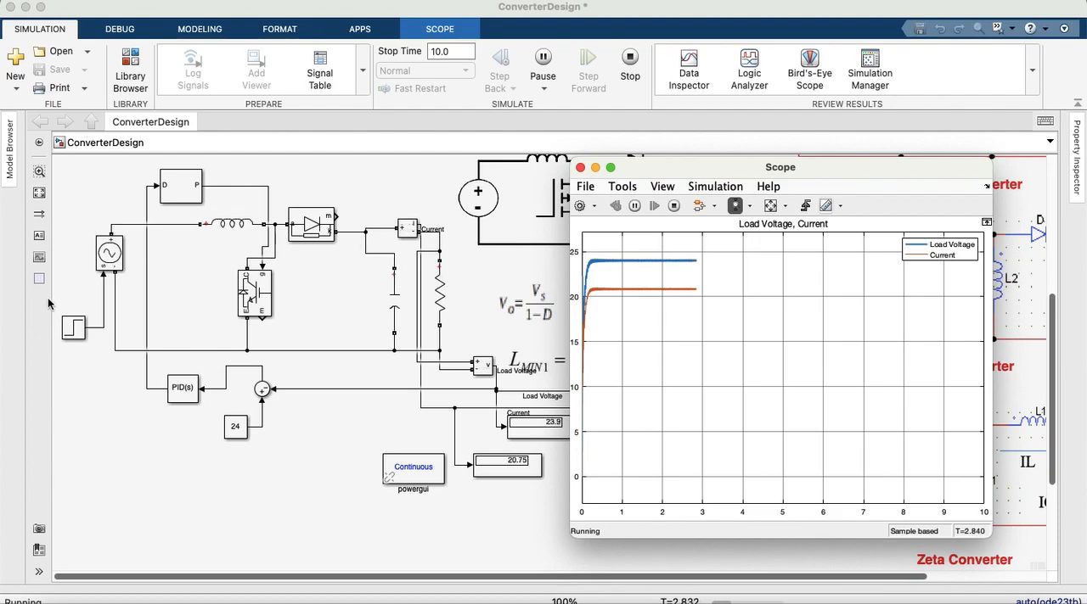
click(580, 168)
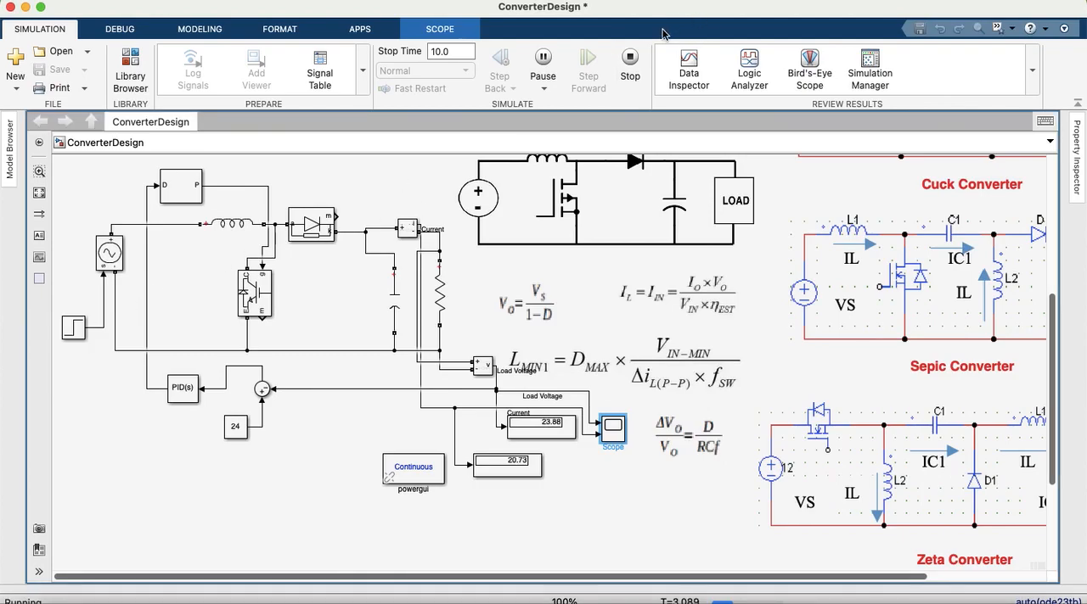
Step: Stop the simulation and set the Step source block's final value to 24
click(633, 58)
double_click(75, 329)
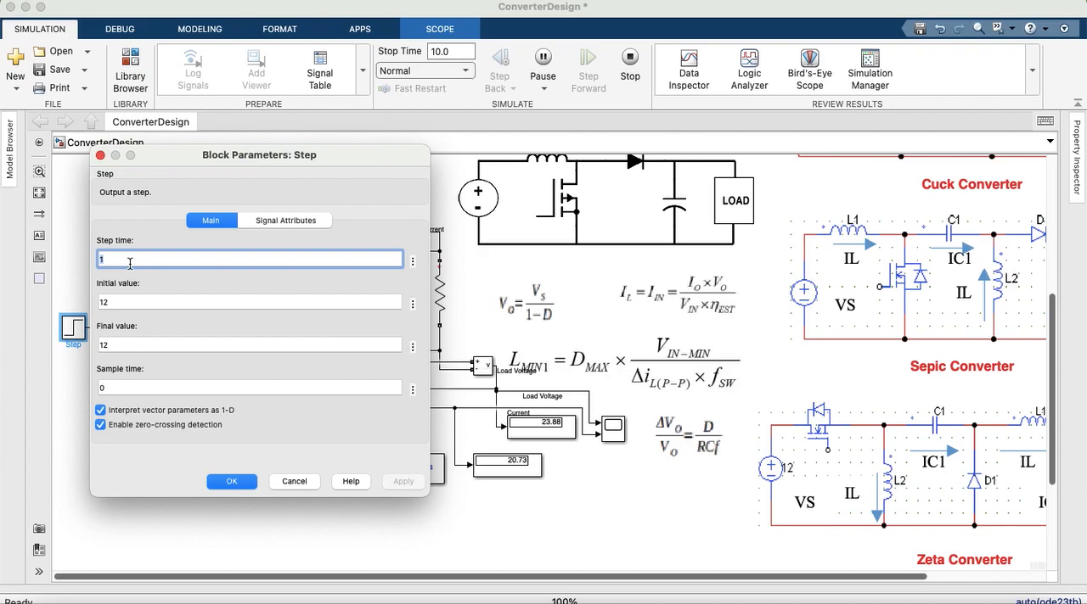
click(128, 343)
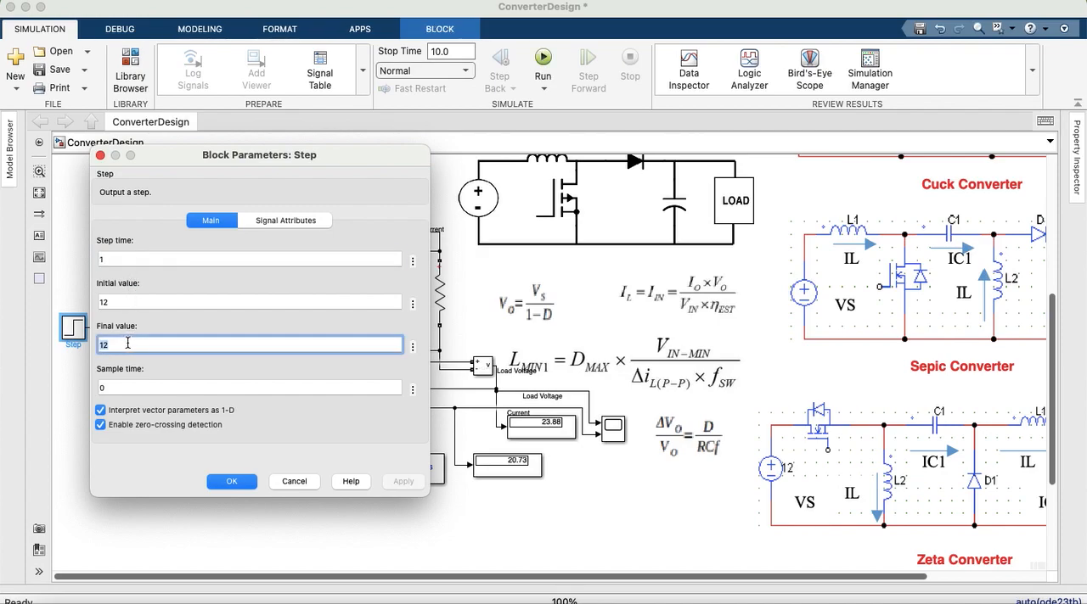
text(24)
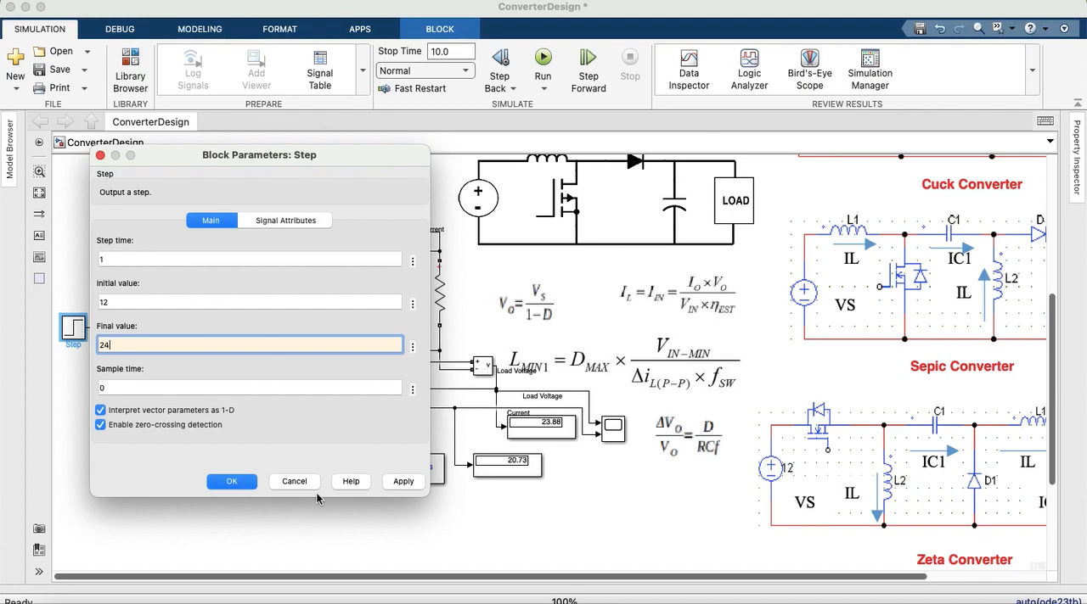
click(394, 481)
click(219, 481)
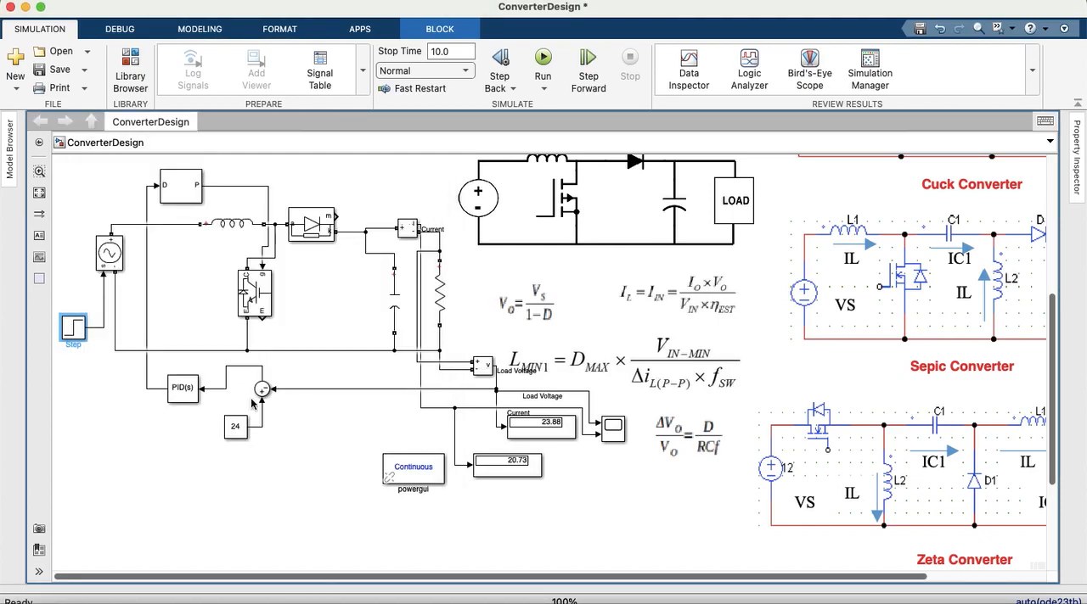
Step: Rerun the simulation and examine the Scope transient around 1 s with horizontal zooming, restoring the full plot at the end
click(549, 57)
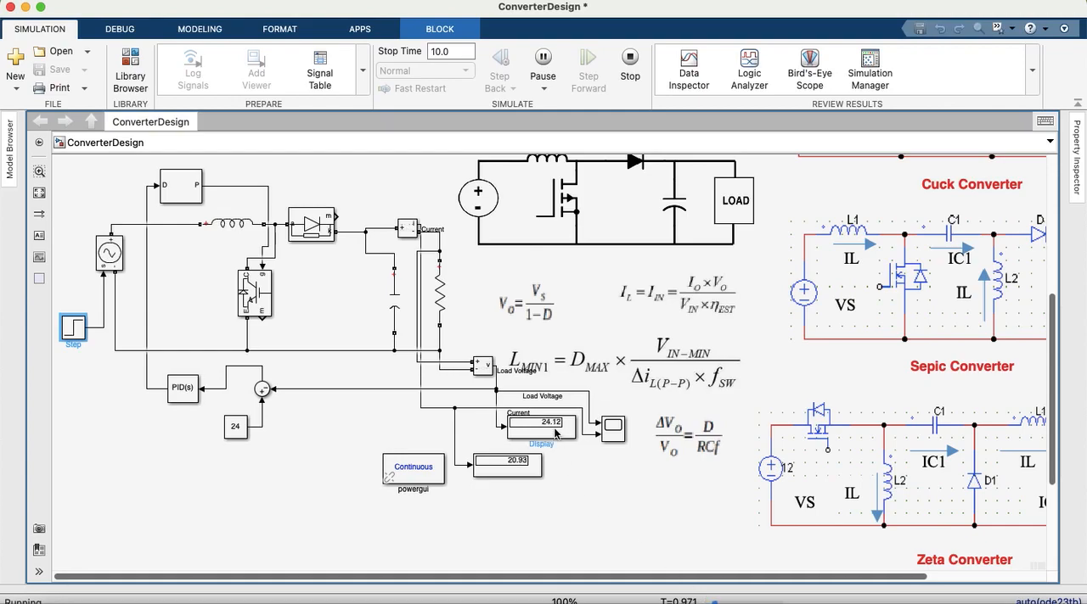
double_click(614, 431)
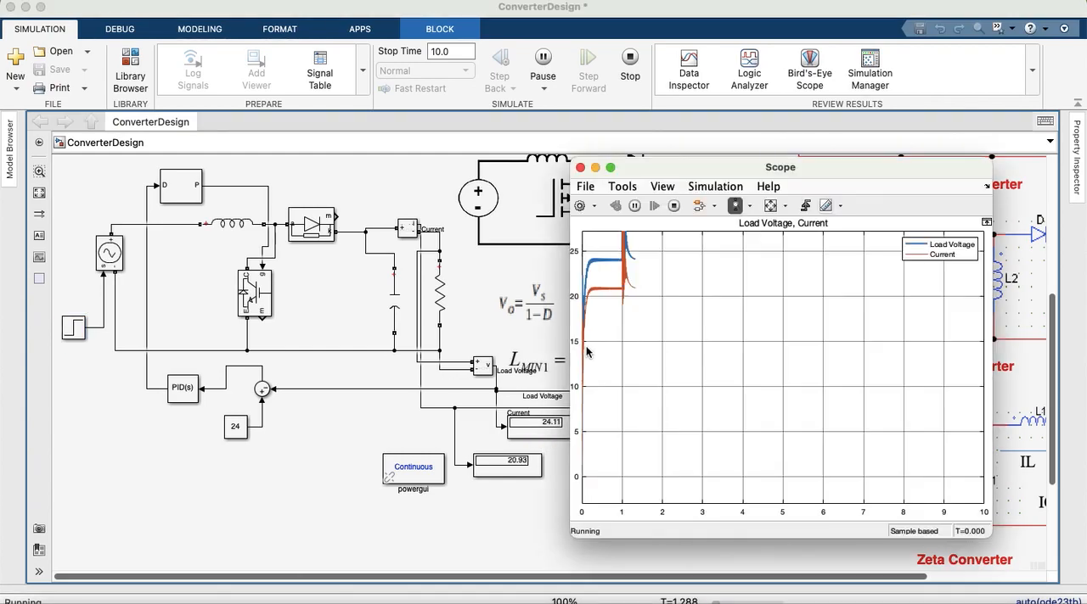
click(749, 207)
click(737, 250)
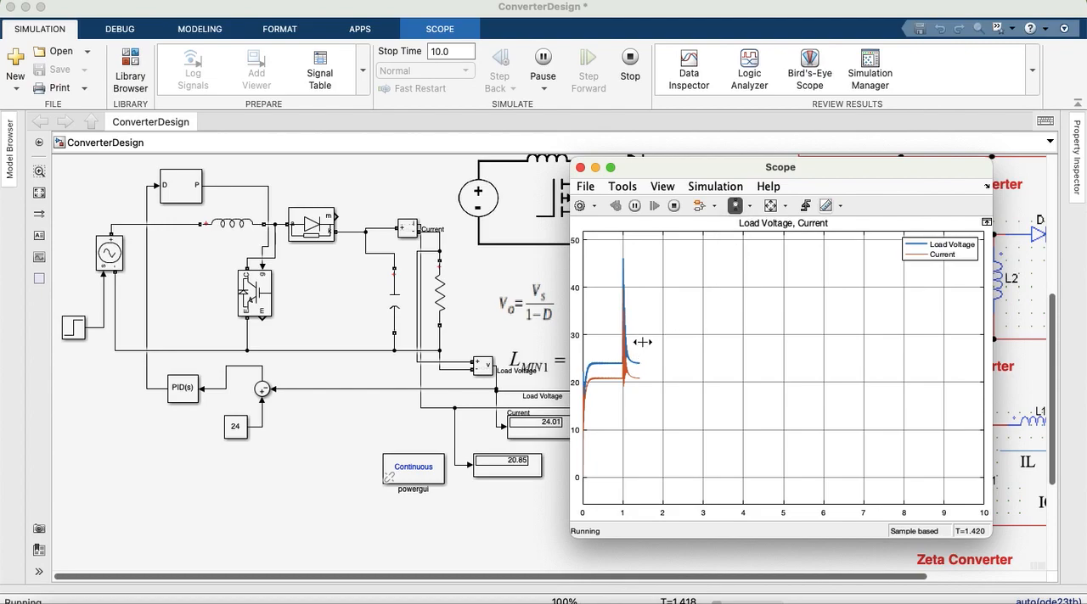
drag(639, 347, 615, 341)
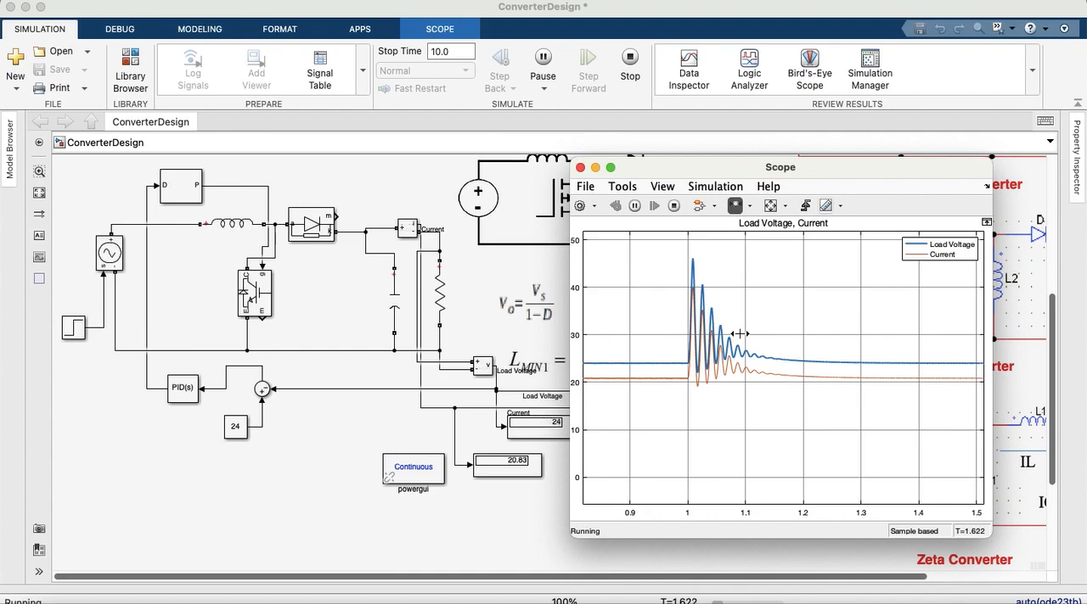
click(770, 211)
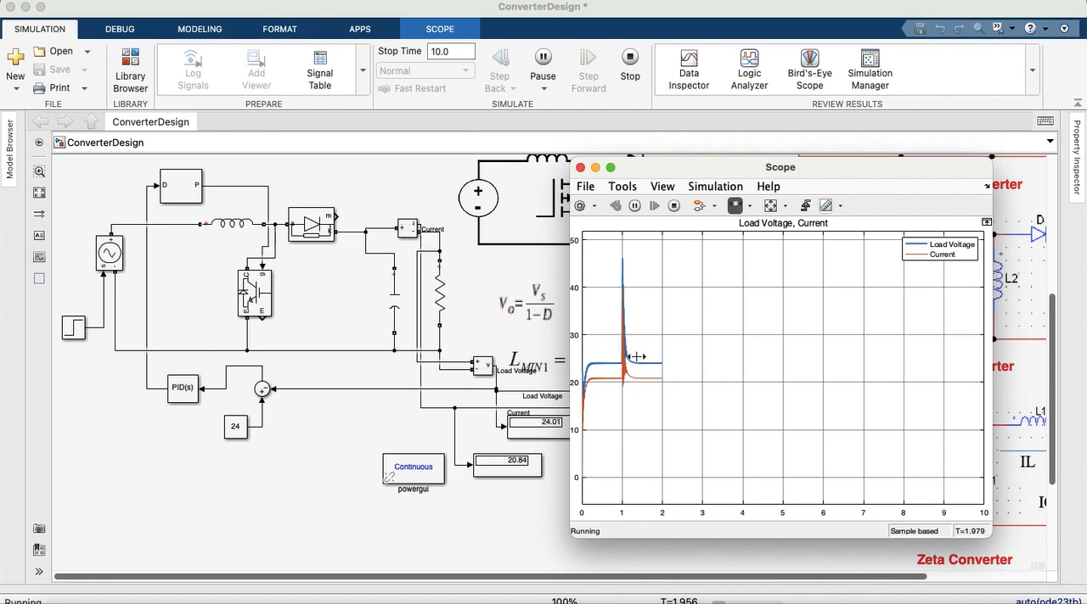
Step: Examine the settled Load Voltage and Current after the input step by zooming vertically into the traces, restoring the full view in between
click(751, 208)
click(736, 259)
click(658, 366)
click(669, 390)
drag(670, 390, 672, 416)
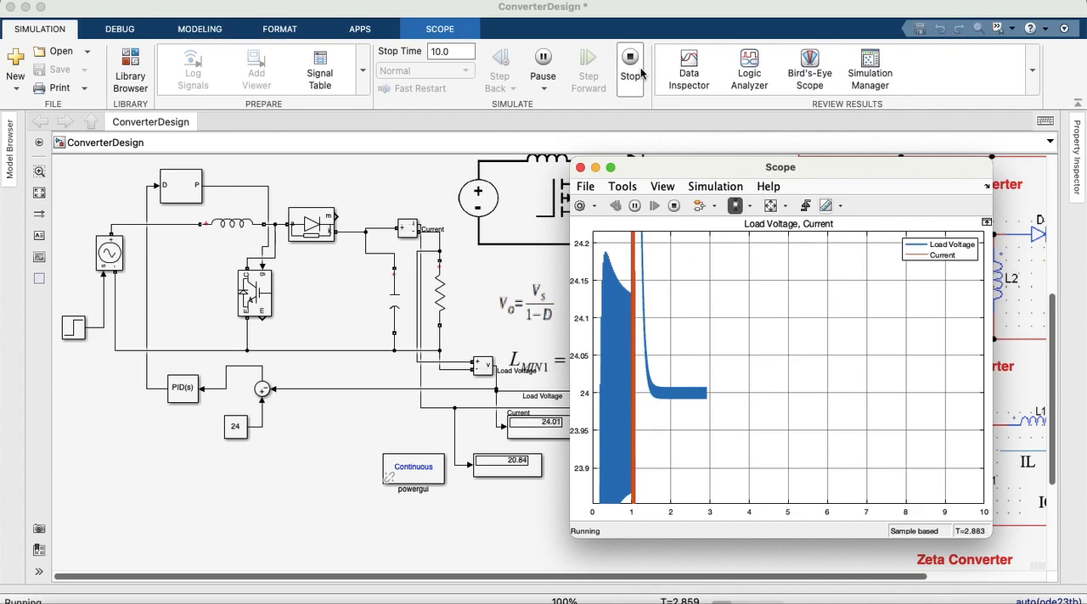
click(770, 206)
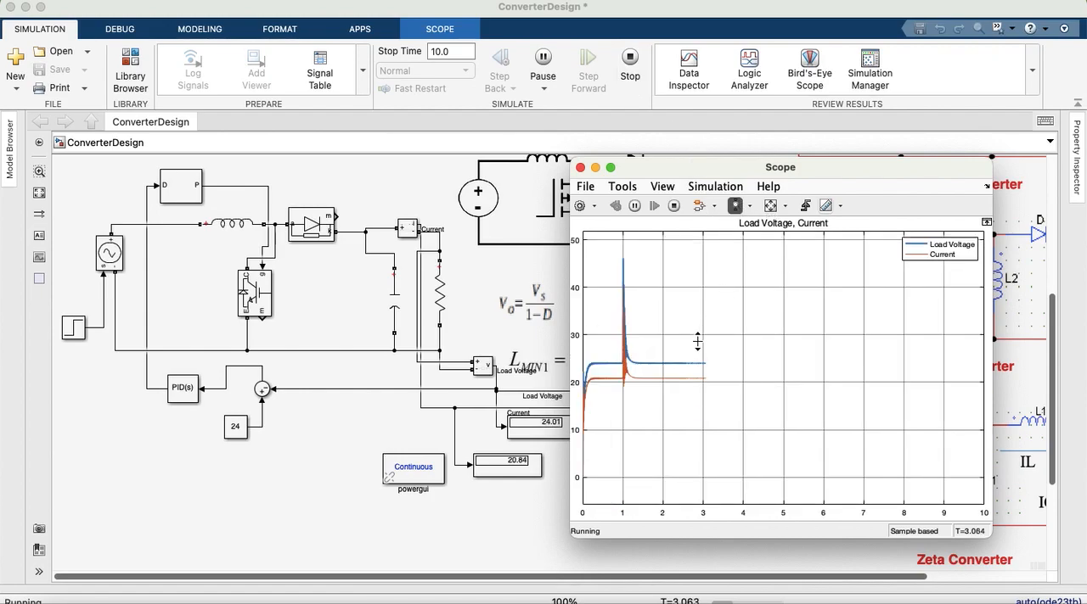
drag(694, 345, 700, 384)
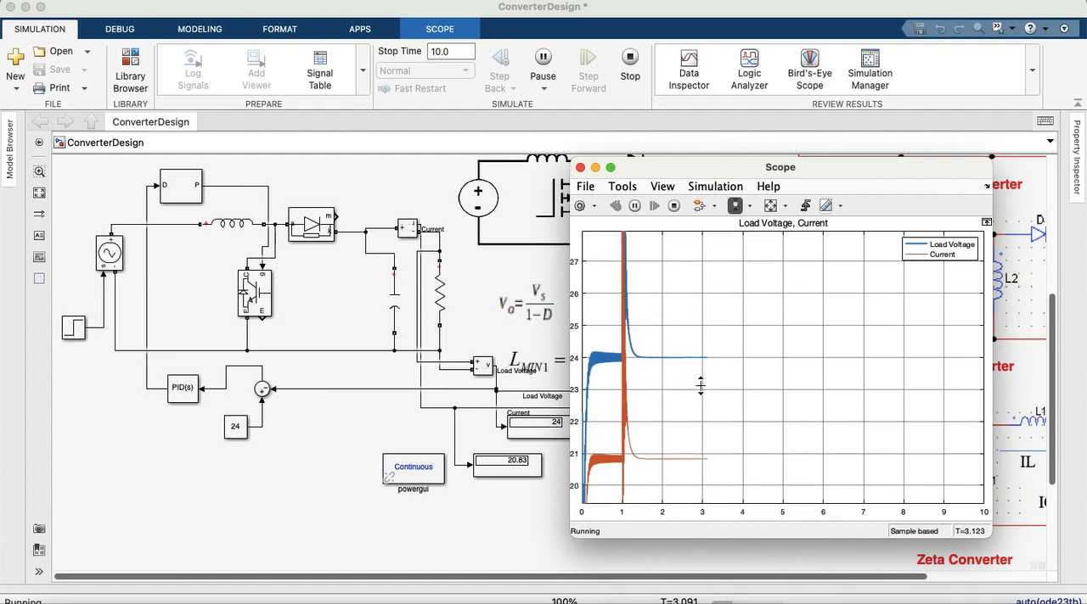